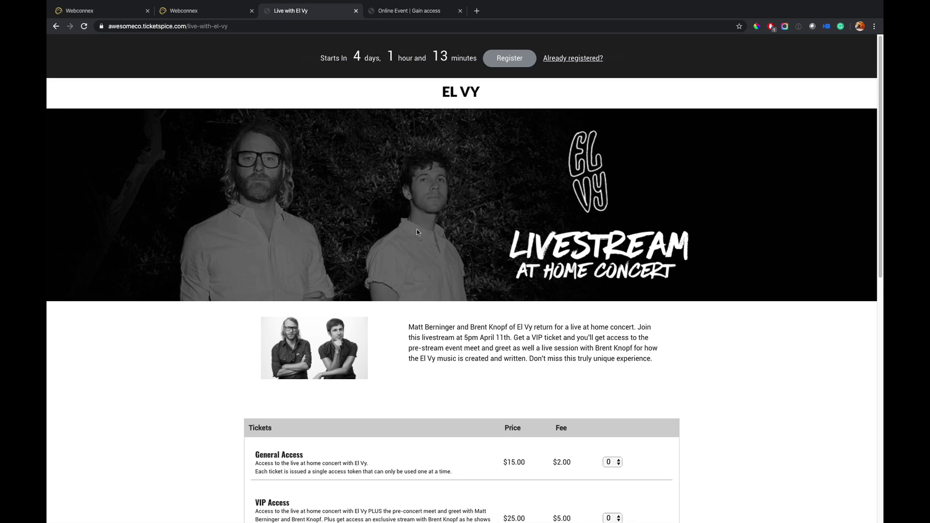
- Browse the El Vy ticket page down to the ticket list and billing form
{"action": "scroll", "coordinate": [427, 249], "scroll_direction": "down", "scroll_amount": 1}
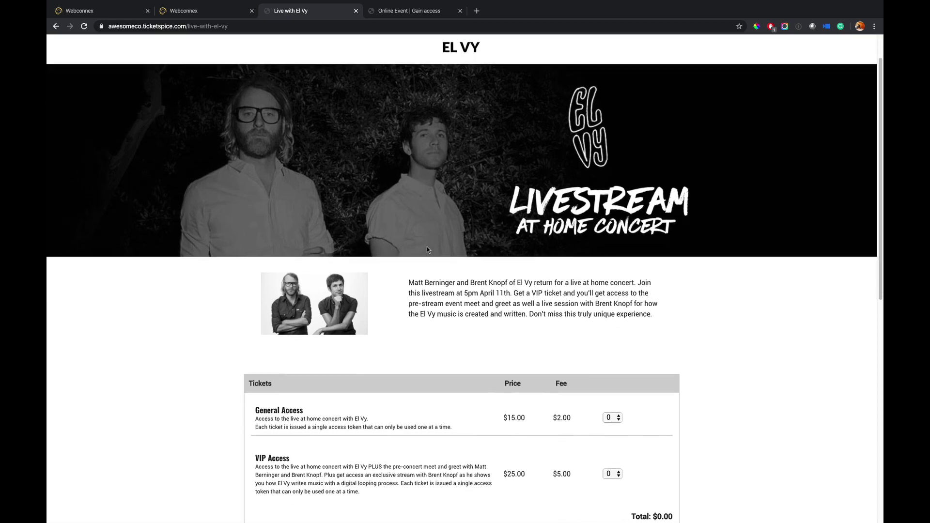
{"action": "scroll", "coordinate": [427, 250], "scroll_direction": "up", "scroll_amount": 1}
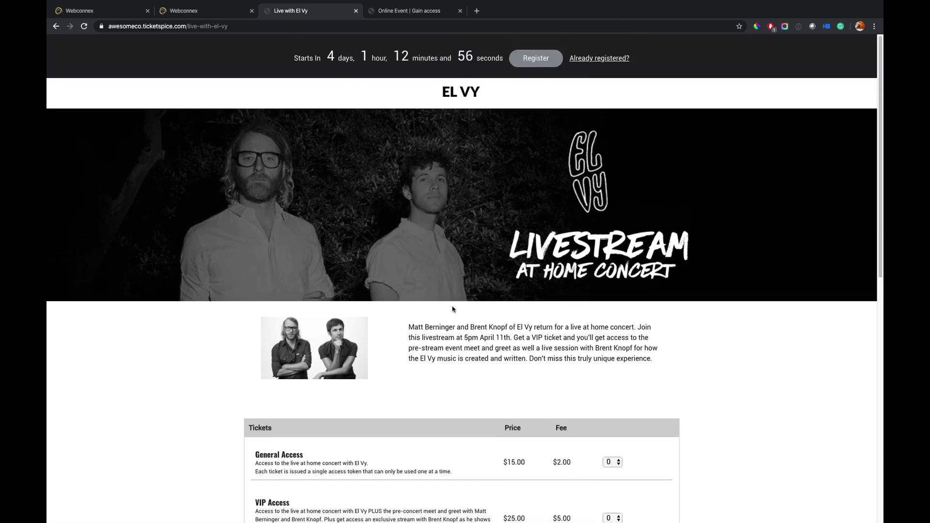
{"action": "scroll", "coordinate": [454, 311], "scroll_direction": "down", "scroll_amount": 1}
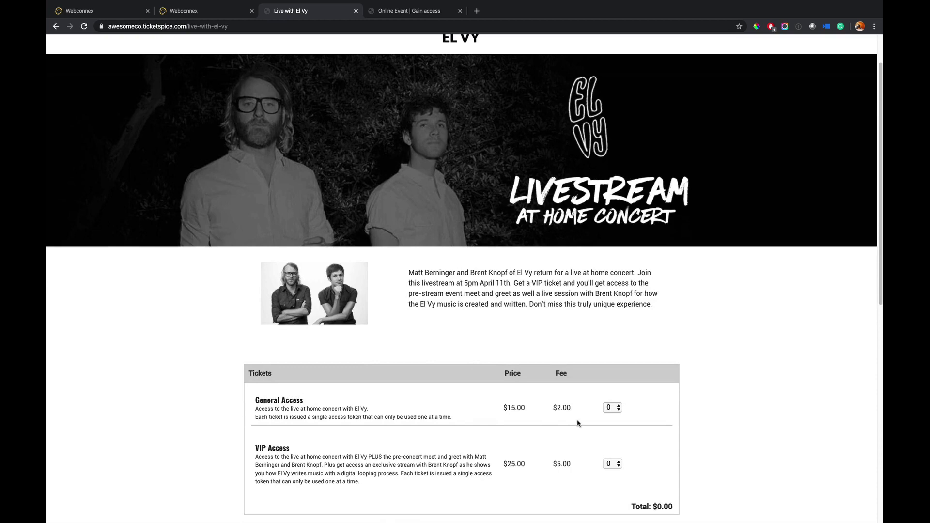
{"action": "scroll", "coordinate": [372, 445], "scroll_direction": "down", "scroll_amount": 1}
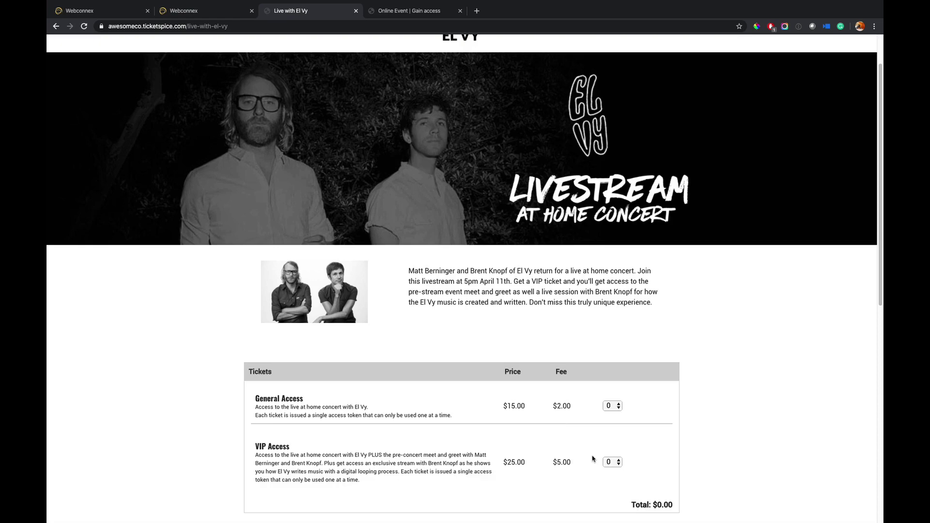
{"action": "scroll", "coordinate": [593, 459], "scroll_direction": "down", "scroll_amount": 3}
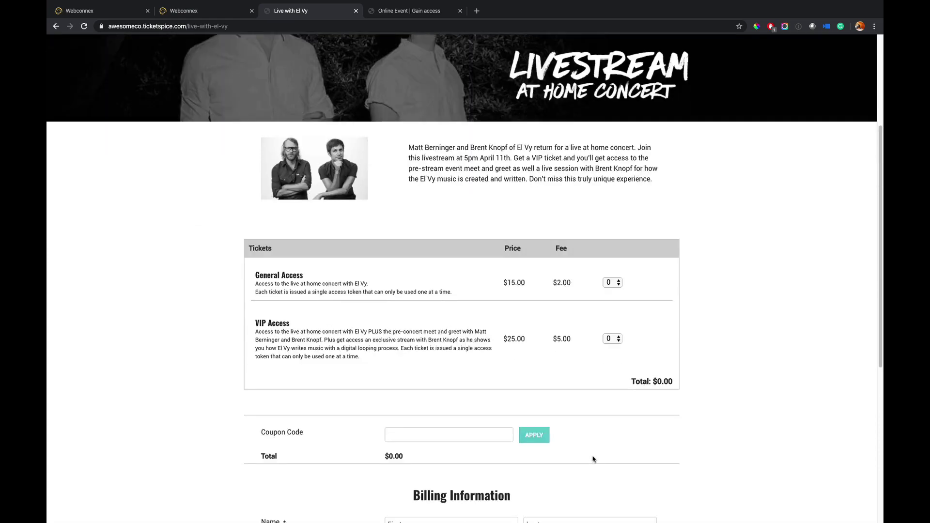
{"action": "scroll", "coordinate": [593, 459], "scroll_direction": "down", "scroll_amount": 3}
{"action": "scroll", "coordinate": [530, 364], "scroll_direction": "down", "scroll_amount": 3}
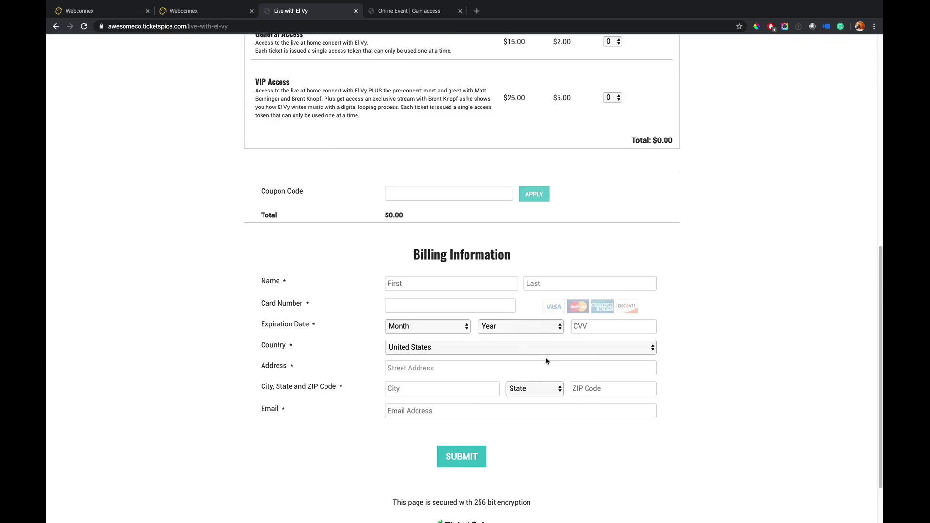
{"action": "scroll", "coordinate": [546, 360], "scroll_direction": "down", "scroll_amount": 2}
{"action": "scroll", "coordinate": [546, 360], "scroll_direction": "up", "scroll_amount": 10}
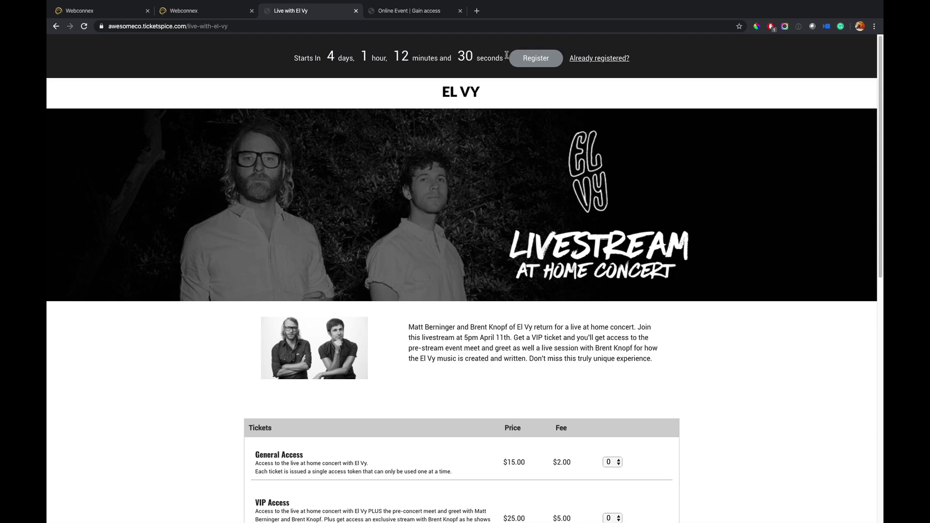
{"action": "left_click", "coordinate": [526, 60]}
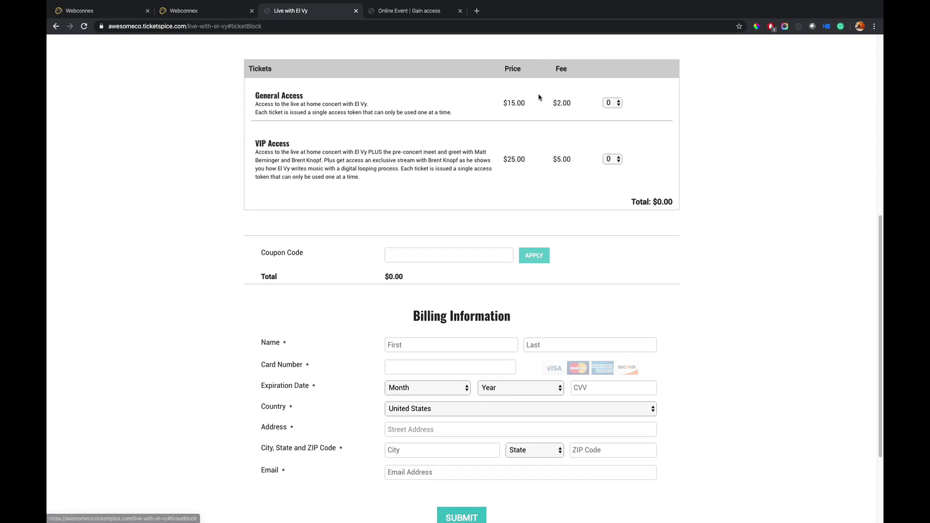
{"action": "scroll", "coordinate": [551, 348], "scroll_direction": "up", "scroll_amount": 7}
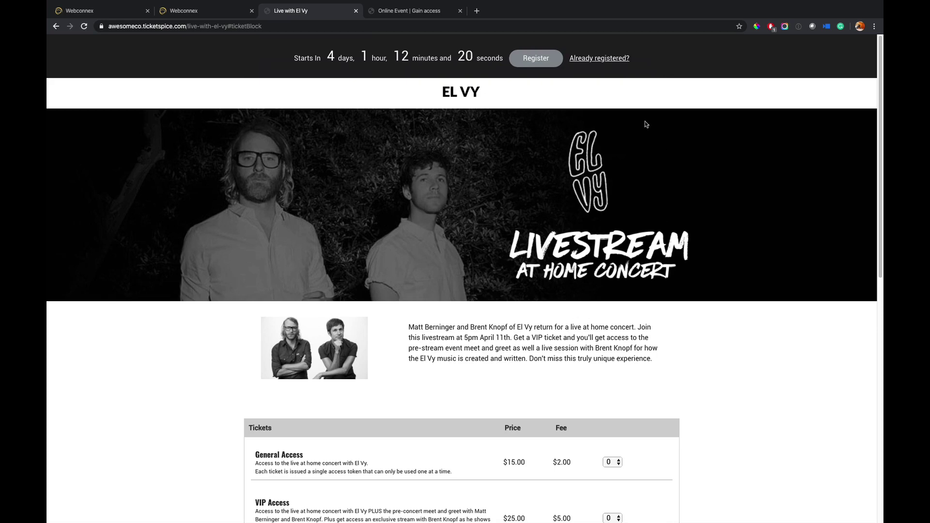
- View the attendee access page and its lost-code recovery form, then return to the El Vy tab
{"action": "left_click", "coordinate": [607, 60]}
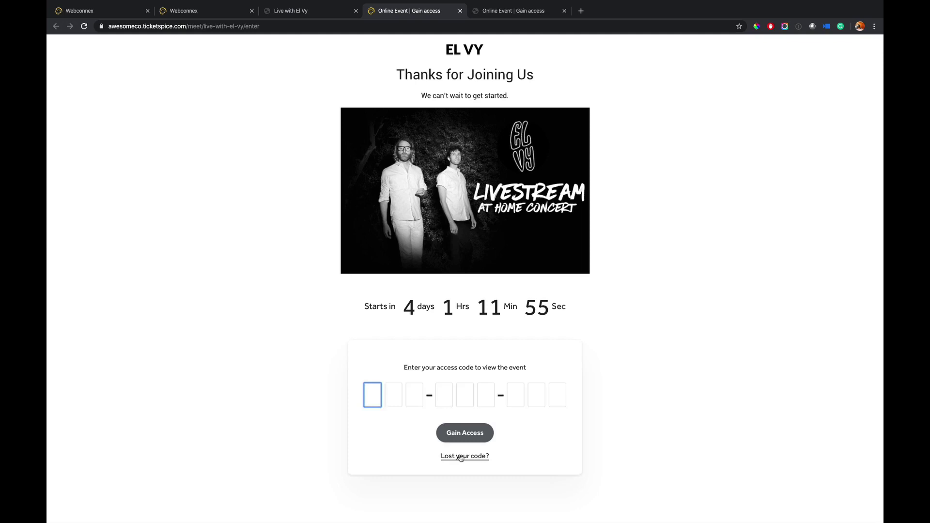
{"action": "left_click", "coordinate": [444, 456]}
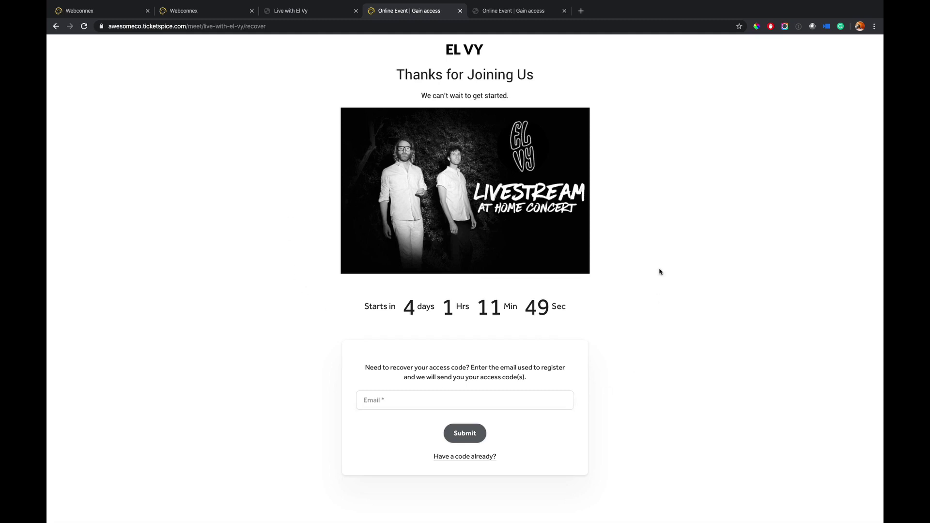
{"action": "left_click", "coordinate": [301, 11]}
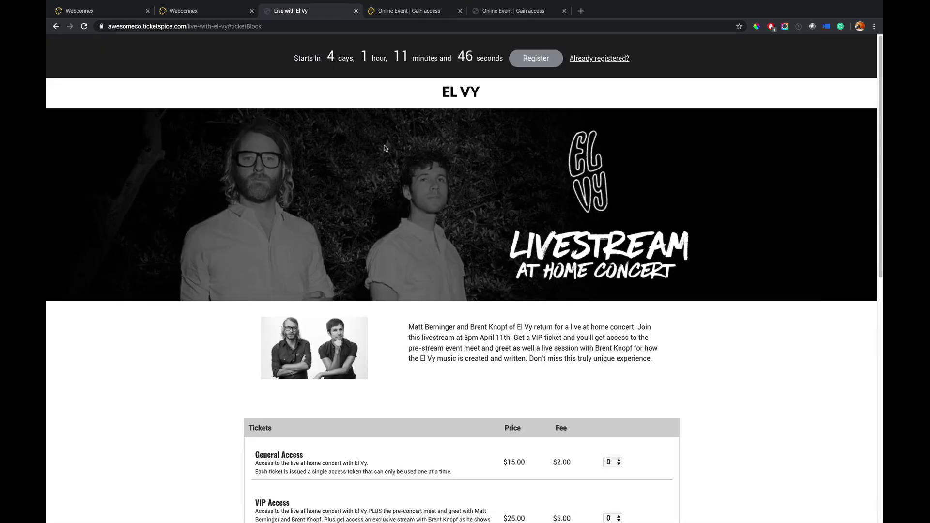
- Scroll the El Vy ticket page, then switch to the admin My Pages list of event pages
{"action": "scroll", "coordinate": [473, 257], "scroll_direction": "down", "scroll_amount": 2}
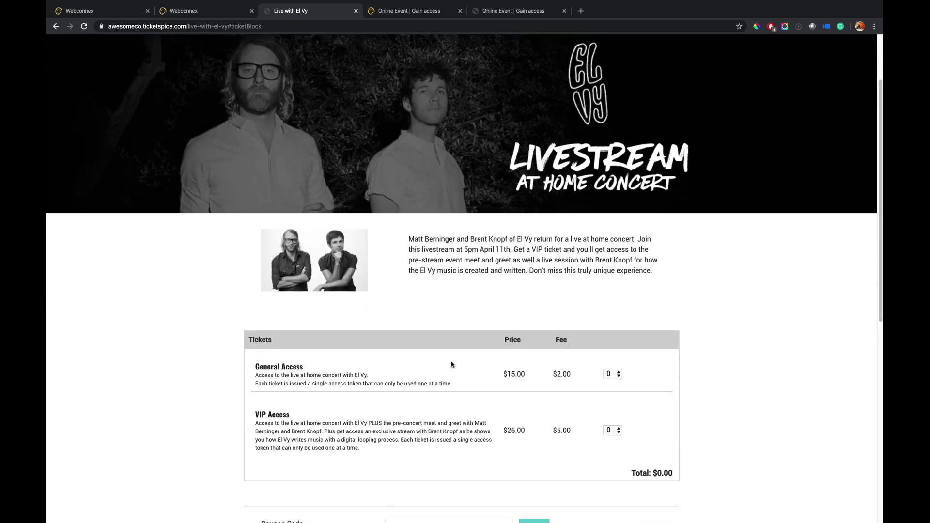
{"action": "scroll", "coordinate": [452, 364], "scroll_direction": "down", "scroll_amount": 1}
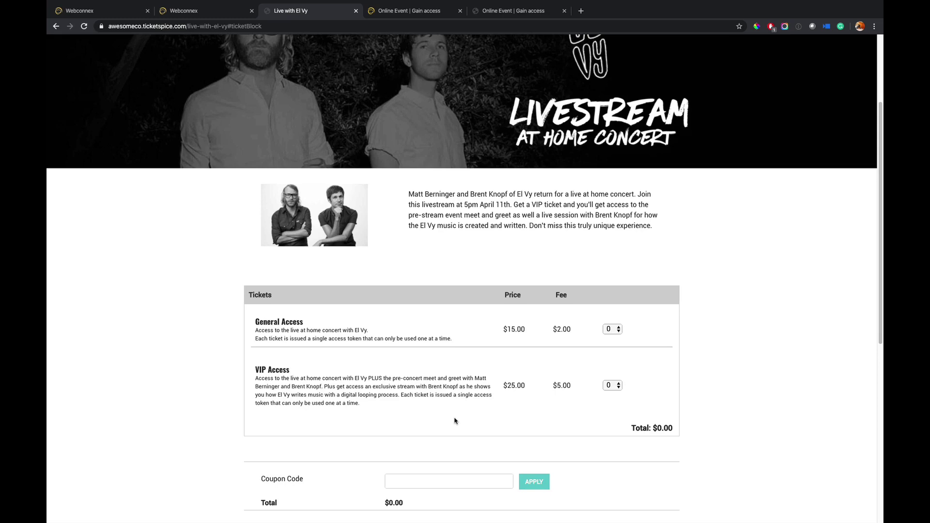
{"action": "scroll", "coordinate": [454, 421], "scroll_direction": "up", "scroll_amount": 3}
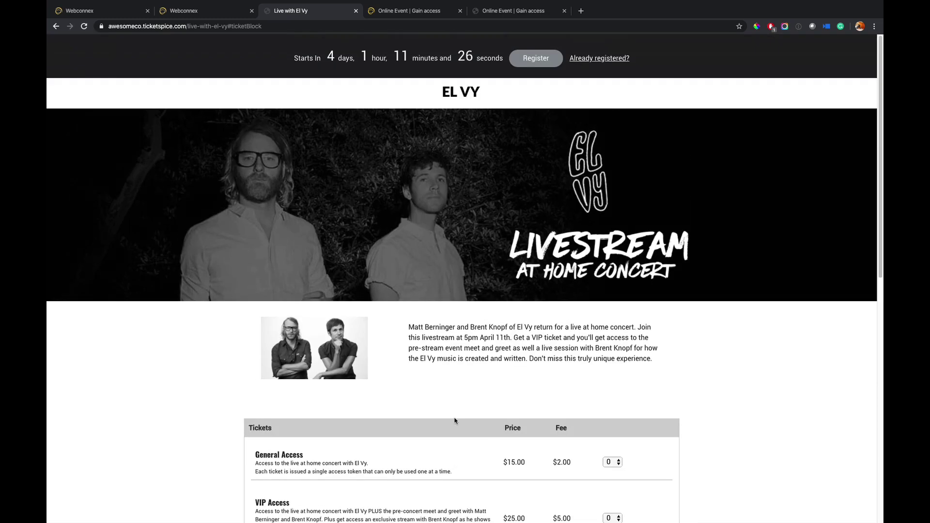
{"action": "left_click", "coordinate": [111, 10]}
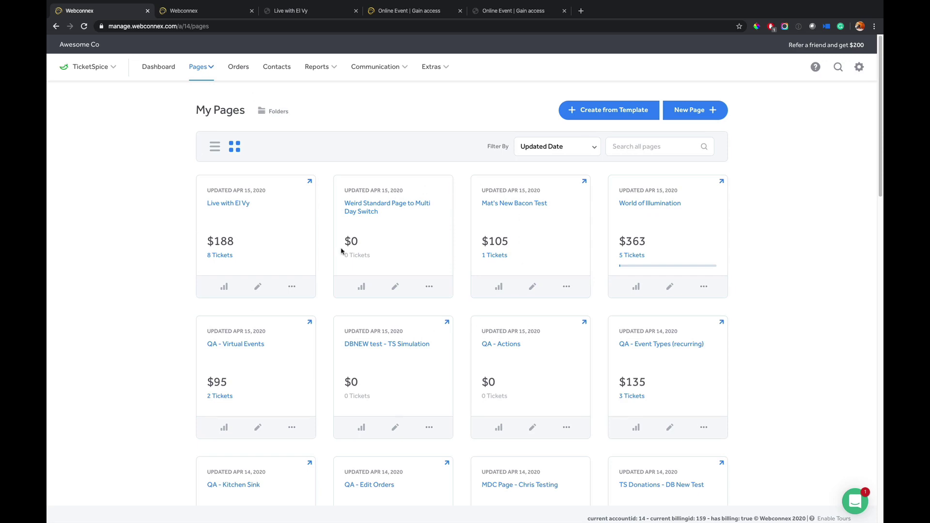
{"action": "scroll", "coordinate": [341, 255], "scroll_direction": "down", "scroll_amount": 2}
{"action": "scroll", "coordinate": [341, 256], "scroll_direction": "down", "scroll_amount": 2}
{"action": "scroll", "coordinate": [342, 256], "scroll_direction": "up", "scroll_amount": 3}
- Start a new digital page named 'My Great Event' for Less Than 250 attendees
{"action": "left_click", "coordinate": [679, 118]}
{"action": "left_click", "coordinate": [470, 136]}
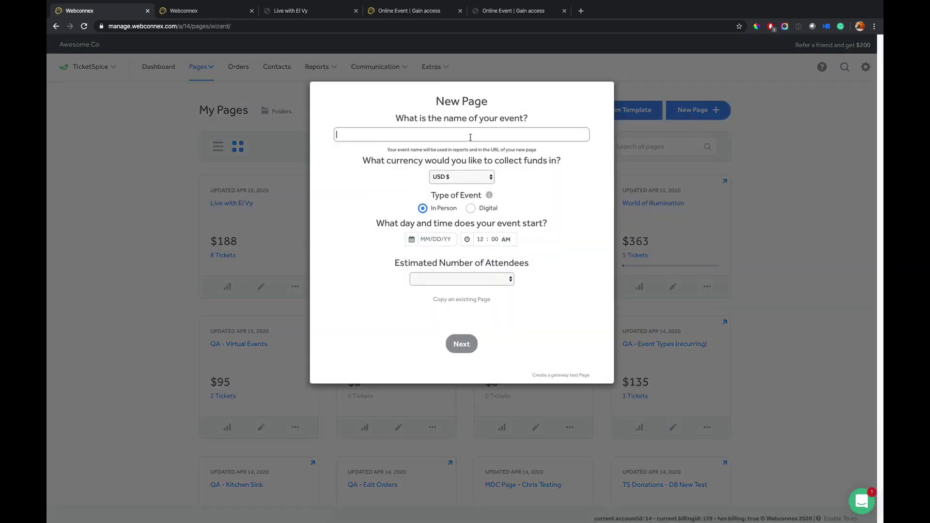
{"action": "type", "text": "My Great Event"}
{"action": "left_click", "coordinate": [470, 209]}
{"action": "left_click", "coordinate": [478, 243]}
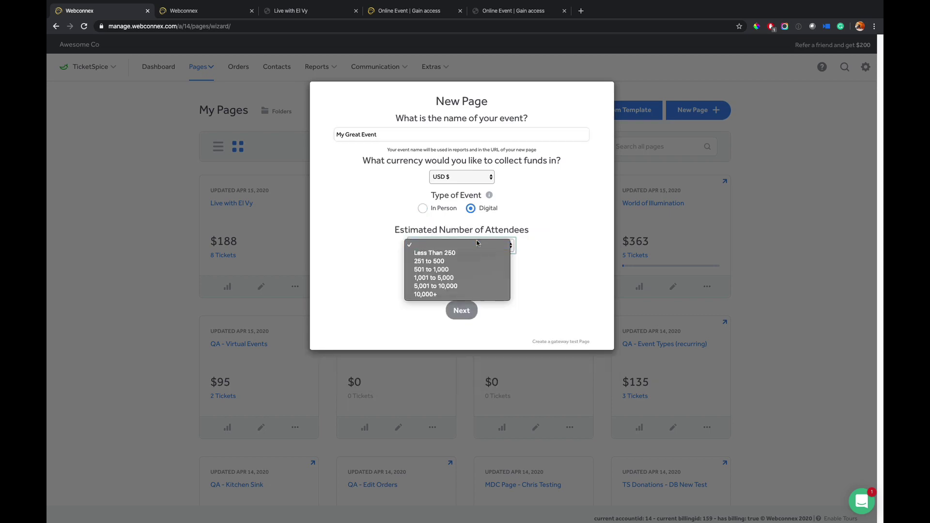
{"action": "left_click", "coordinate": [434, 253]}
{"action": "left_click", "coordinate": [470, 308]}
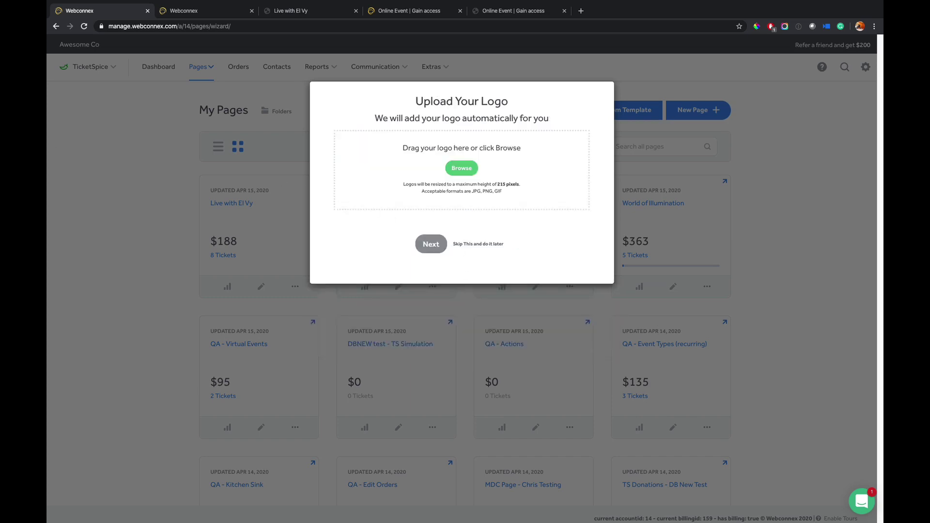
- Upload the EL VY logo and build the page with the Classic Banner theme
{"action": "left_click_drag", "start_coordinate": [47, 112], "coordinate": [448, 157]}
{"action": "left_click", "coordinate": [437, 257]}
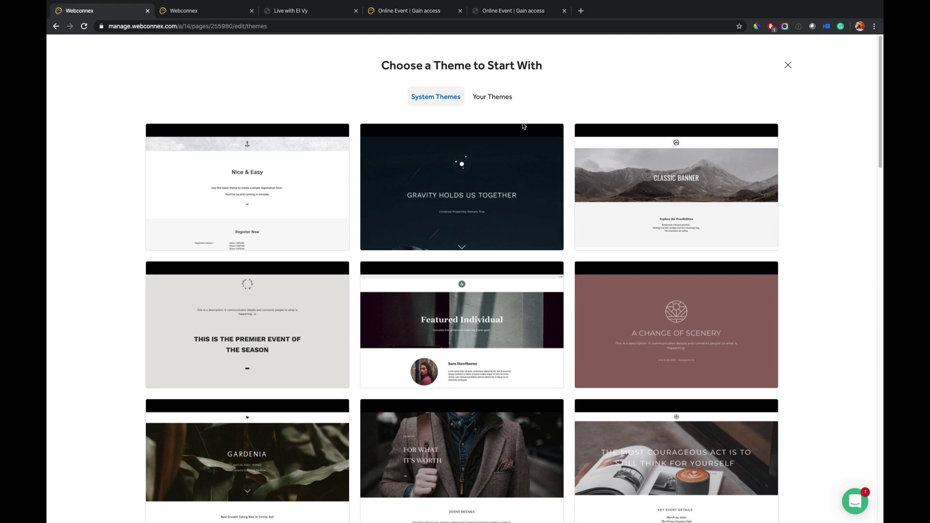
{"action": "left_click", "coordinate": [666, 179]}
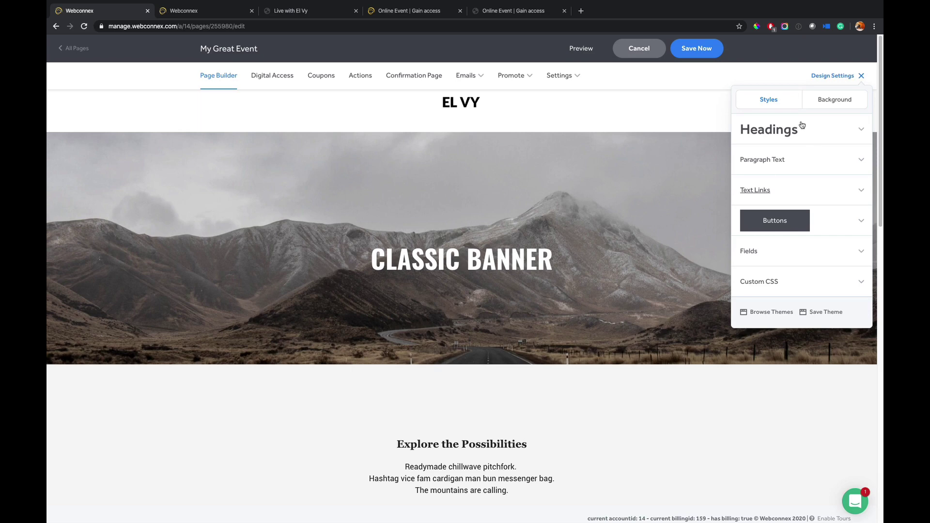
- Review the Roboto 14 paragraph text, #8e4099 links, transparent foreground, #fff background and background image settings
{"action": "left_click", "coordinate": [787, 158]}
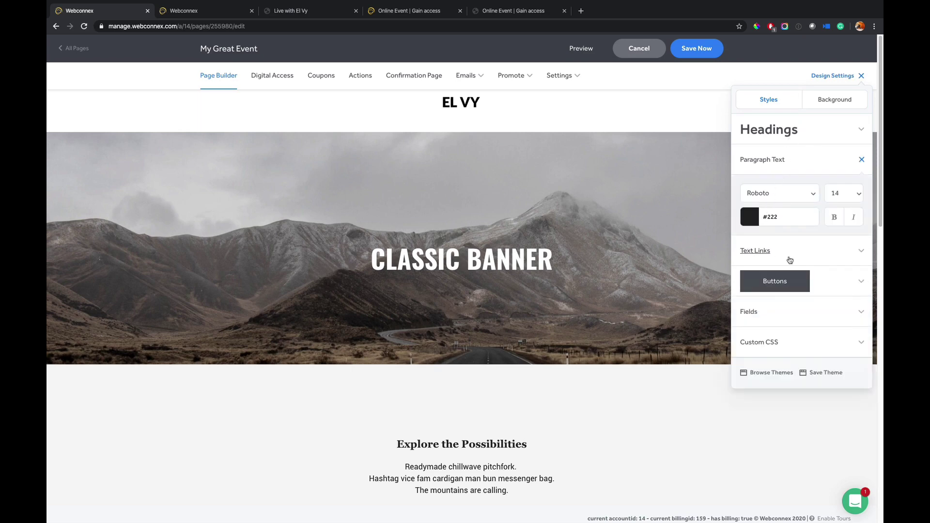
{"action": "left_click", "coordinate": [778, 263]}
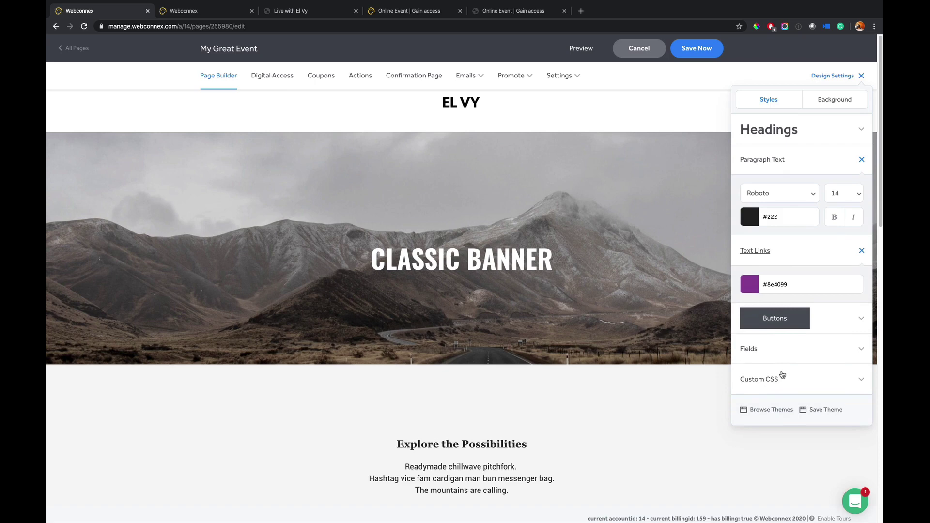
{"action": "left_click", "coordinate": [830, 104]}
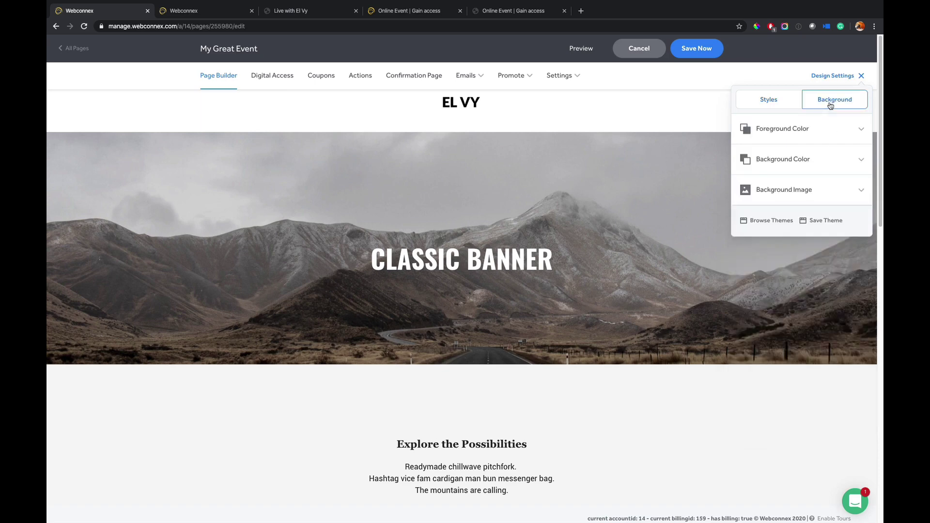
{"action": "left_click", "coordinate": [827, 122]}
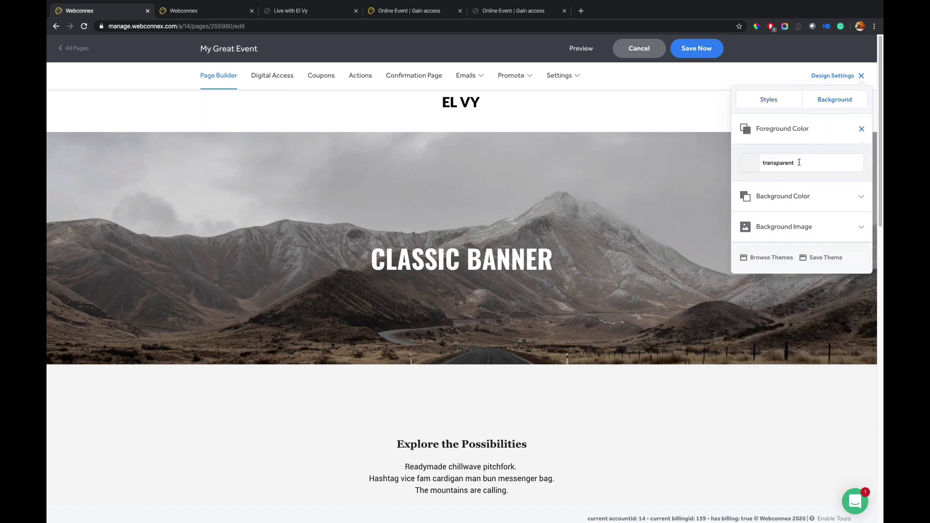
{"action": "left_click", "coordinate": [794, 203]}
{"action": "left_click", "coordinate": [812, 266]}
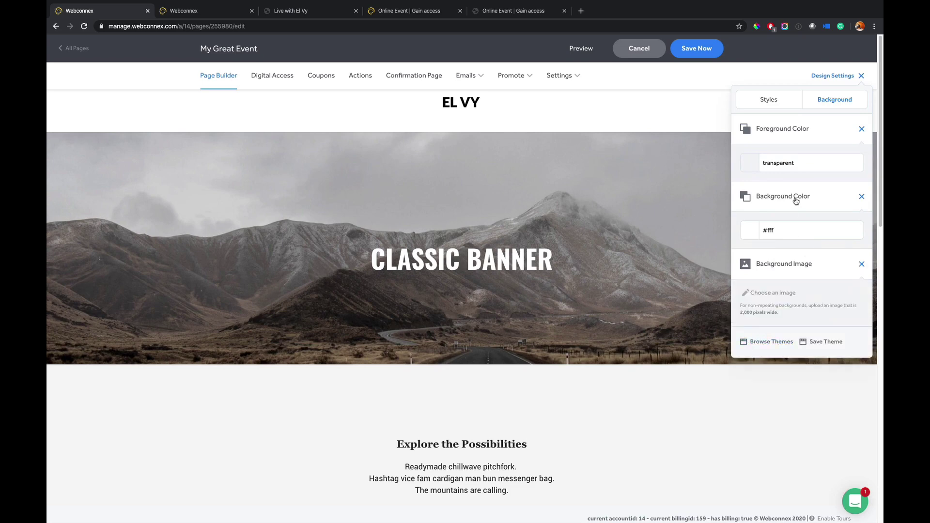
- Close design settings, open and cancel the Classic Banner editor, then scroll to the tickets table
{"action": "left_click", "coordinate": [826, 79]}
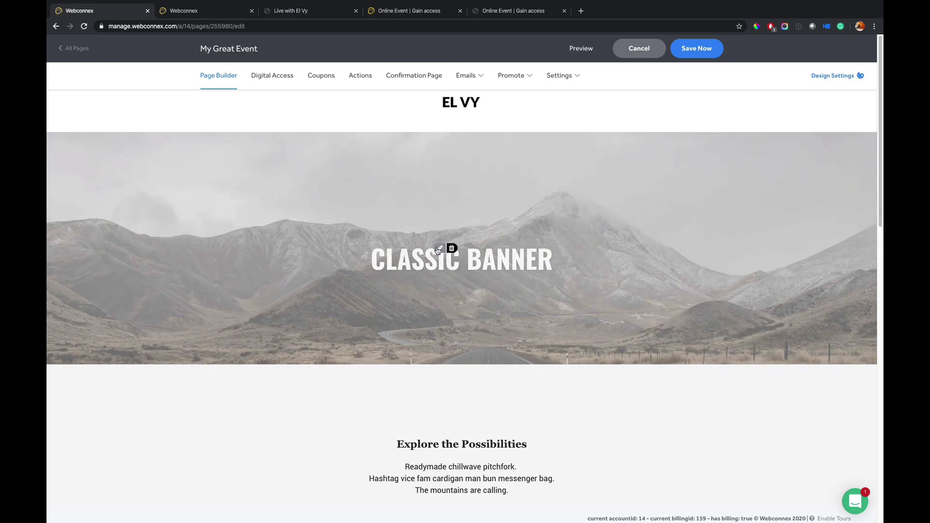
{"action": "left_click", "coordinate": [438, 249]}
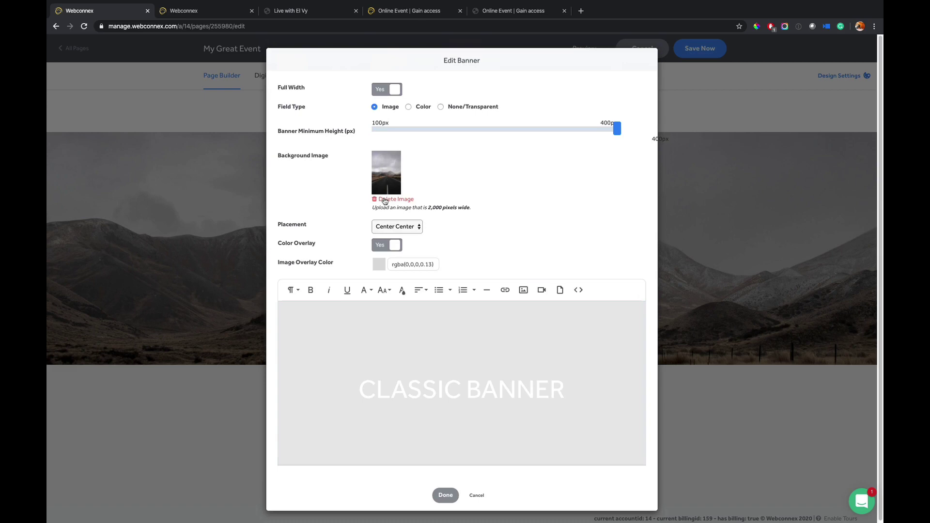
{"action": "left_click", "coordinate": [478, 494]}
{"action": "scroll", "coordinate": [557, 308], "scroll_direction": "down", "scroll_amount": 3}
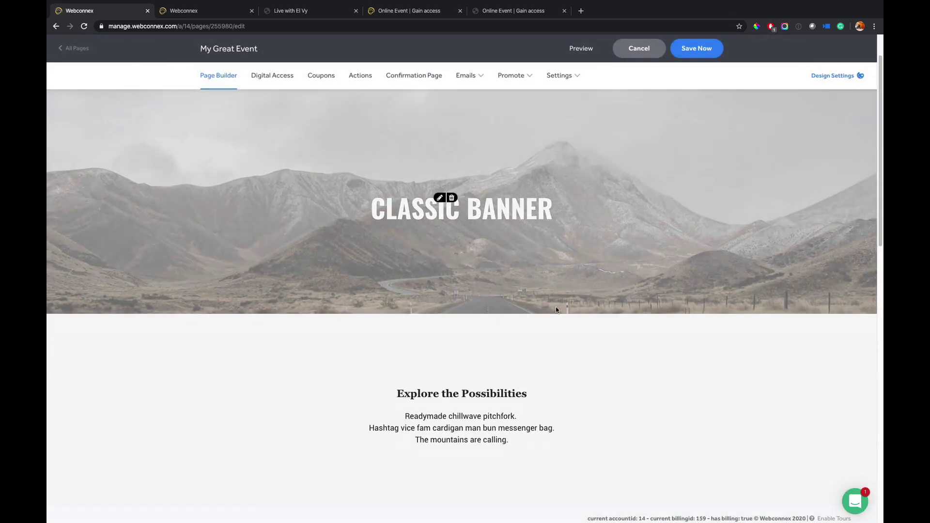
{"action": "scroll", "coordinate": [556, 310], "scroll_direction": "down", "scroll_amount": 4}
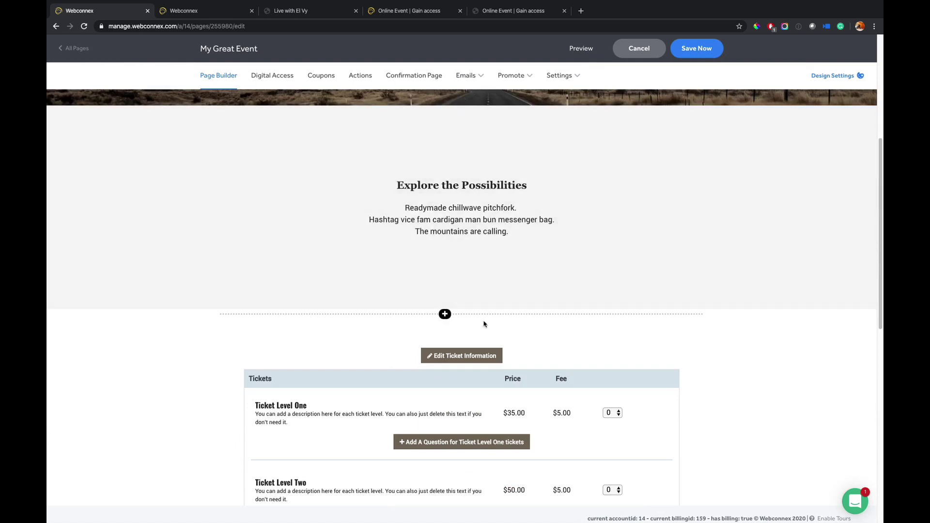
{"action": "left_click", "coordinate": [446, 314]}
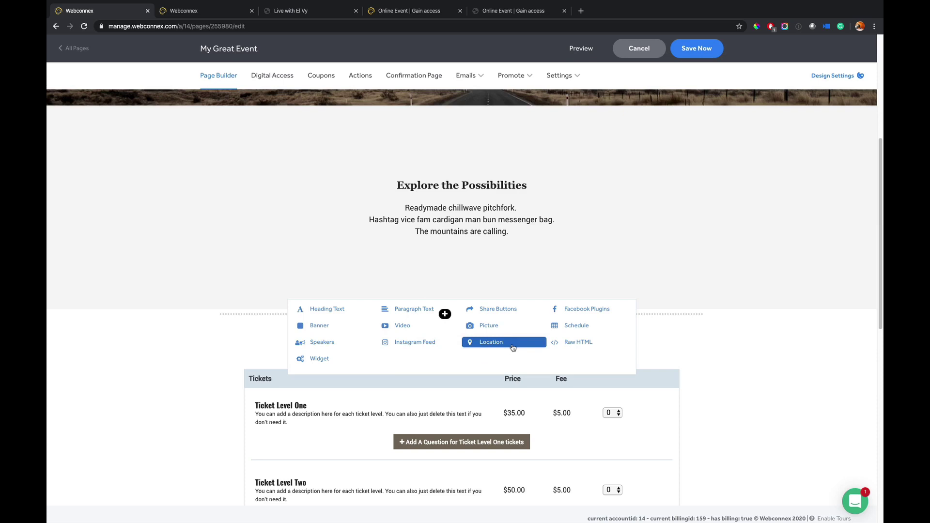
{"action": "left_click", "coordinate": [334, 359]}
{"action": "left_click", "coordinate": [442, 125]}
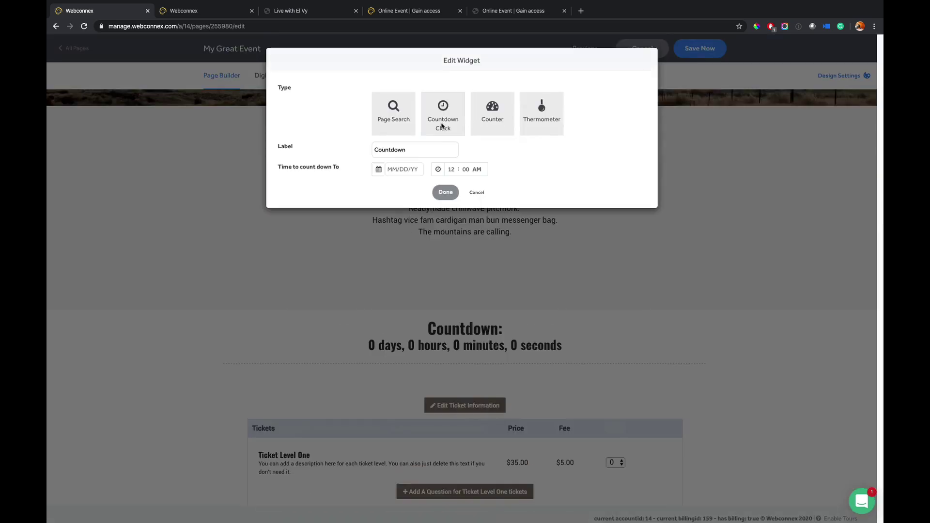
{"action": "left_click", "coordinate": [411, 170]}
{"action": "left_click", "coordinate": [488, 188]}
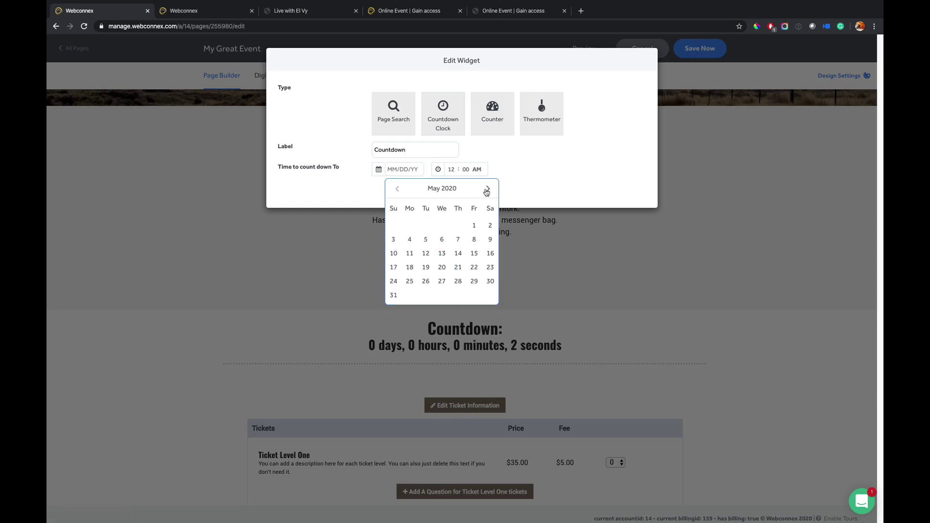
{"action": "left_click", "coordinate": [488, 188]}
{"action": "left_click", "coordinate": [488, 188]}
{"action": "left_click", "coordinate": [474, 253]}
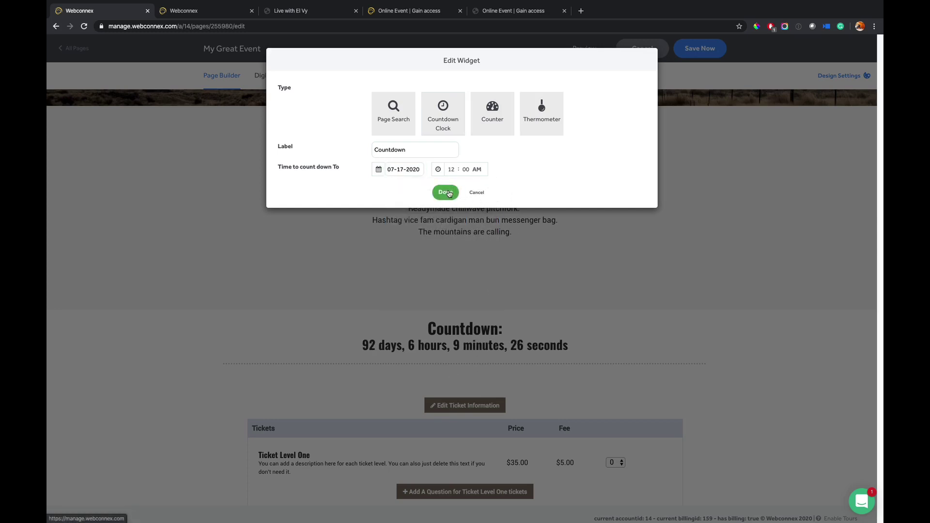
{"action": "left_click", "coordinate": [477, 193]}
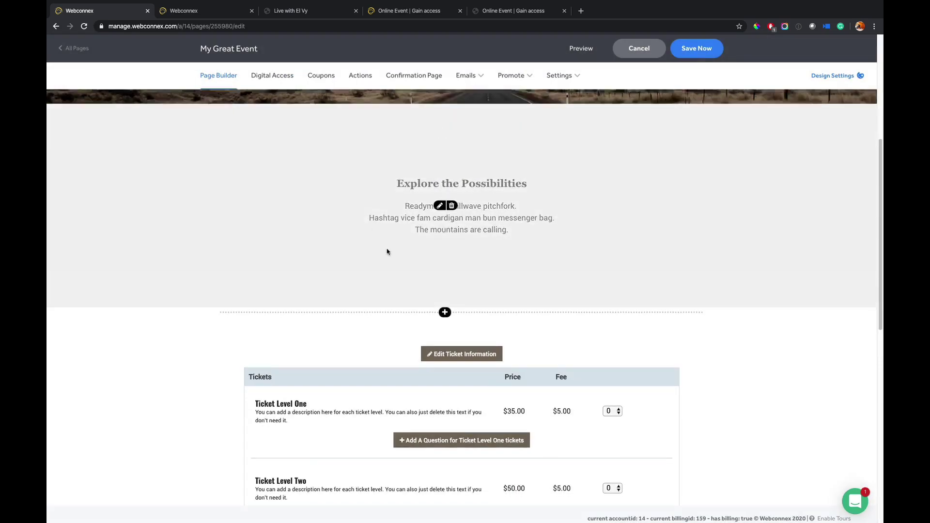
- Turn on Limited Supply for Ticket Level Two without publicly showing remaining inventory
{"action": "scroll", "coordinate": [387, 252], "scroll_direction": "down", "scroll_amount": 1}
{"action": "scroll", "coordinate": [386, 251], "scroll_direction": "down", "scroll_amount": 2}
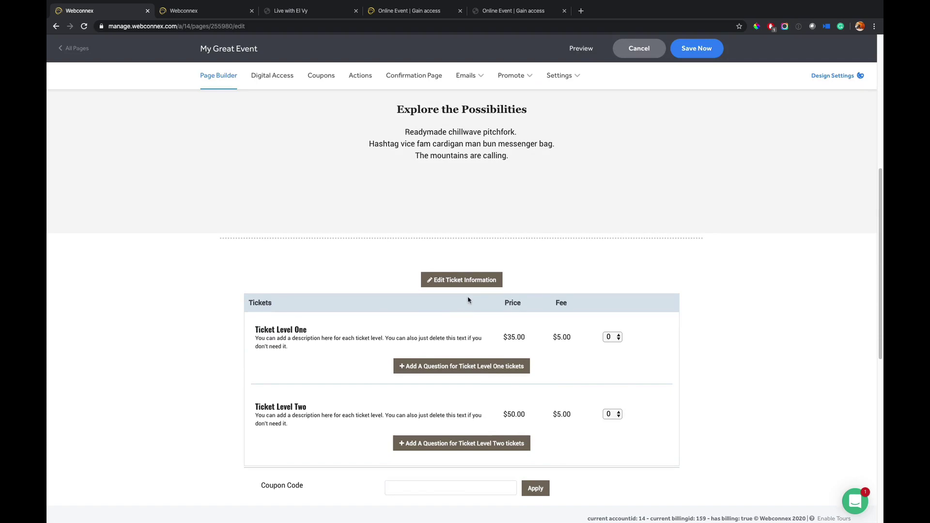
{"action": "left_click", "coordinate": [466, 280]}
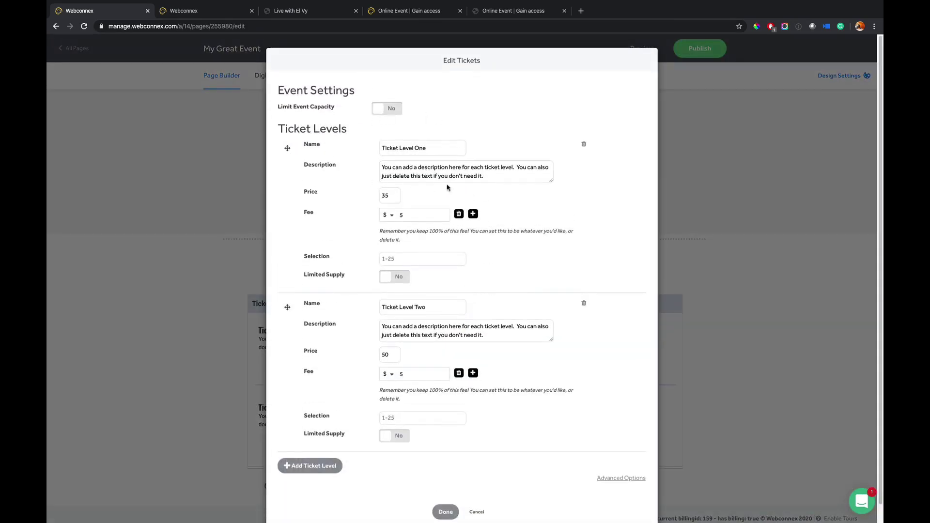
{"action": "left_click", "coordinate": [388, 434]}
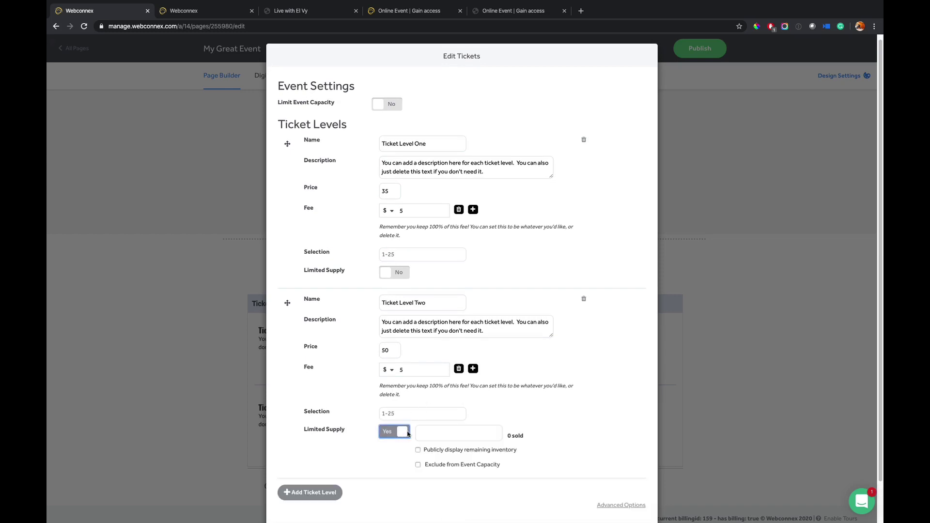
{"action": "left_click", "coordinate": [455, 450]}
{"action": "left_click", "coordinate": [455, 451]}
- Add a second fee of 3% to Ticket Level Two
{"action": "left_click", "coordinate": [473, 368]}
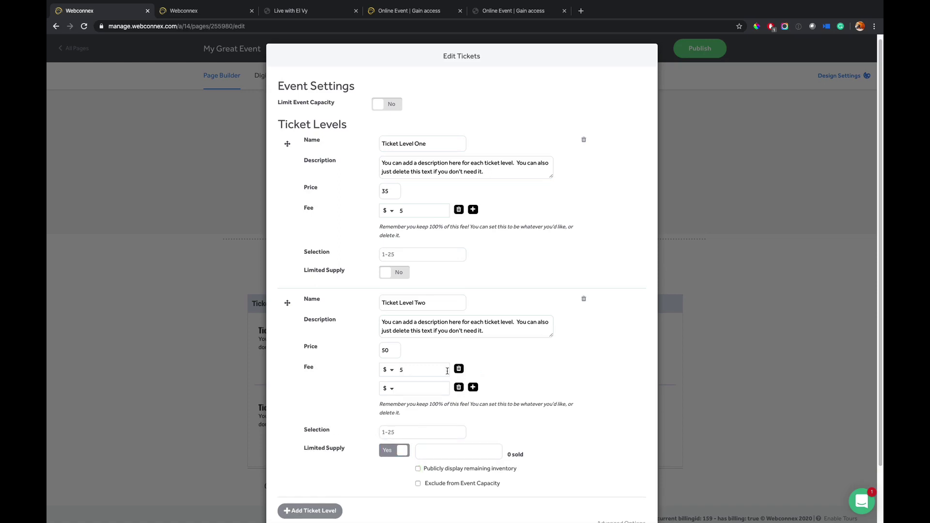
{"action": "left_click", "coordinate": [388, 388]}
{"action": "left_click", "coordinate": [388, 397]}
{"action": "left_click", "coordinate": [407, 389]}
{"action": "left_click", "coordinate": [540, 383]}
- Add a third ticket level and a Donation option with suggested amounts
{"action": "scroll", "coordinate": [454, 394], "scroll_direction": "down", "scroll_amount": 1}
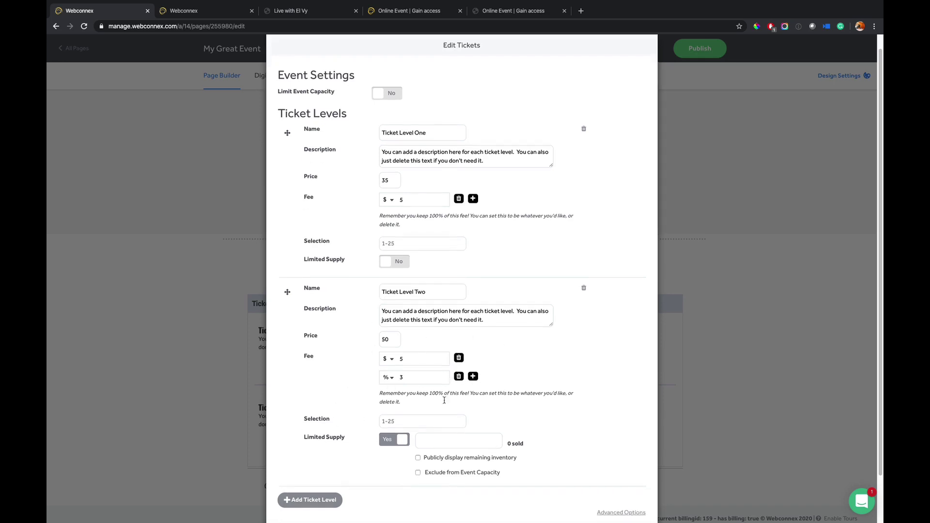
{"action": "left_click", "coordinate": [310, 468]}
{"action": "scroll", "coordinate": [404, 381], "scroll_direction": "down", "scroll_amount": 3}
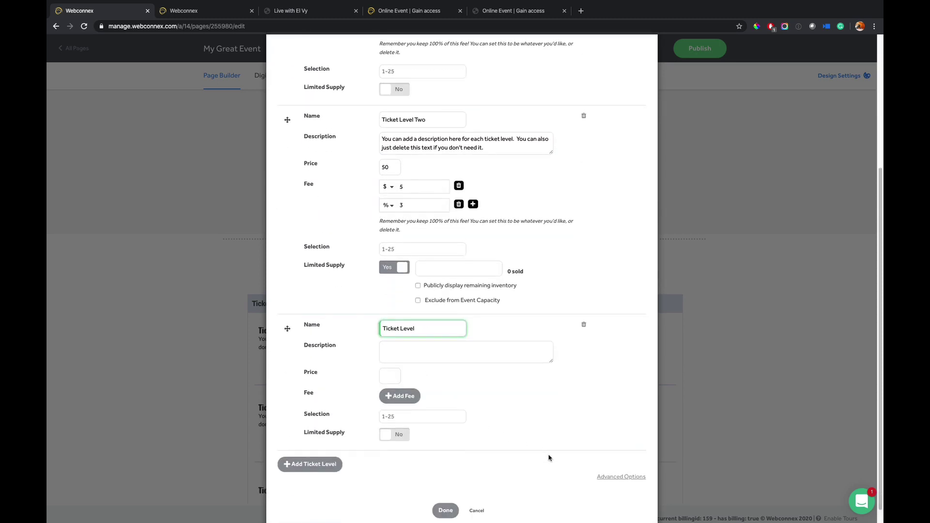
{"action": "left_click", "coordinate": [620, 477]}
{"action": "scroll", "coordinate": [484, 402], "scroll_direction": "down", "scroll_amount": 1}
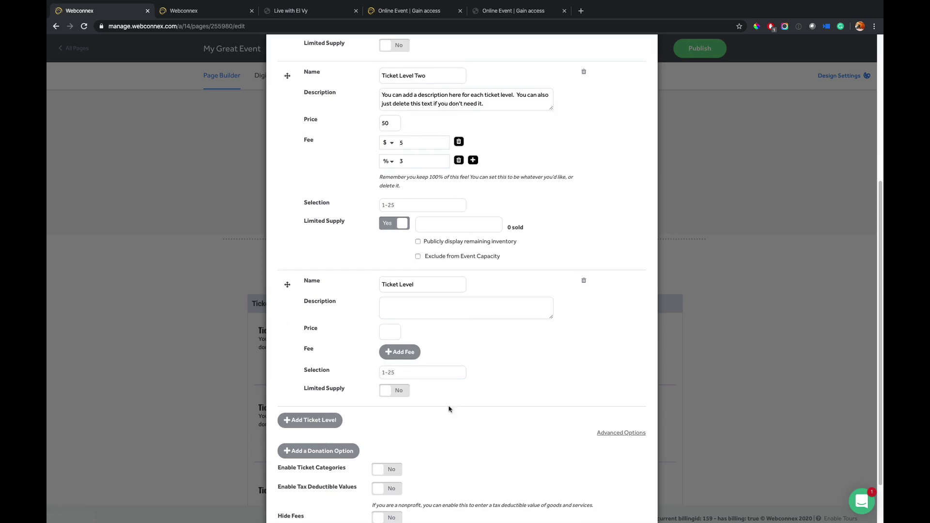
{"action": "left_click", "coordinate": [342, 453]}
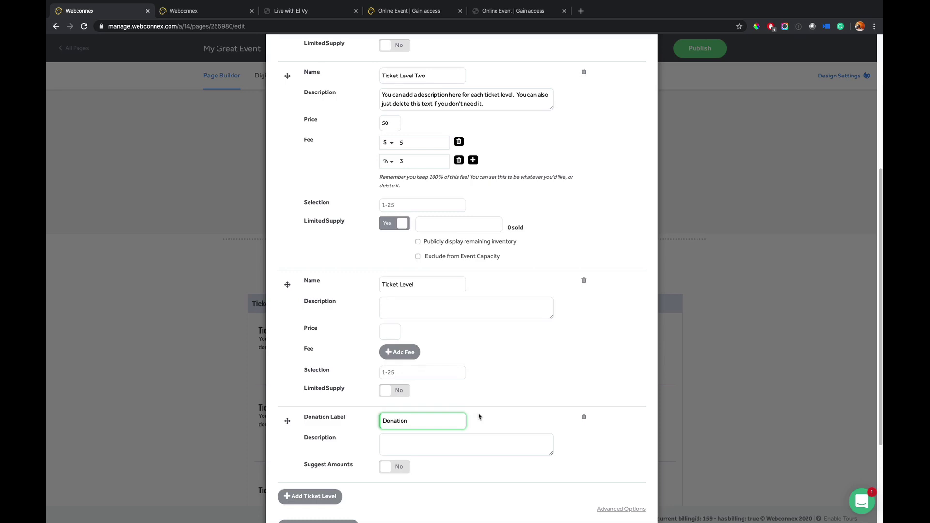
{"action": "left_click", "coordinate": [403, 467]}
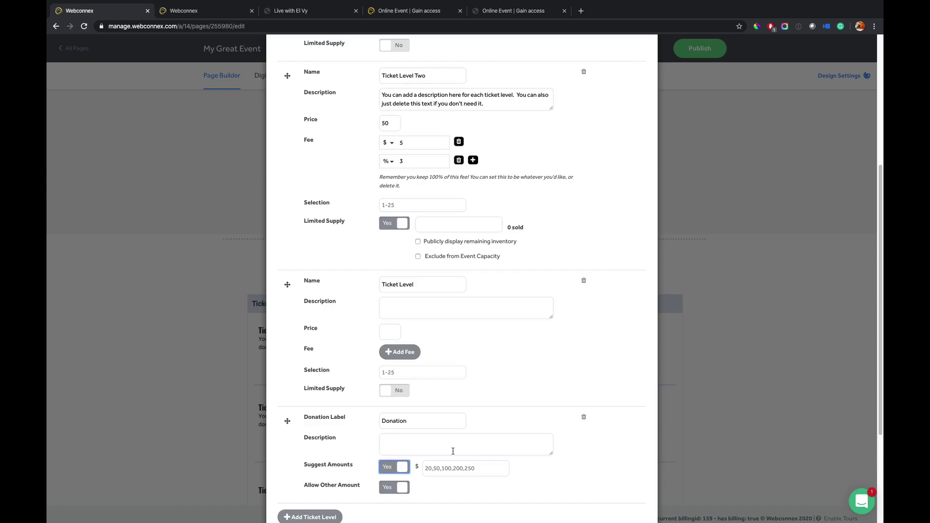
{"action": "scroll", "coordinate": [526, 401], "scroll_direction": "down", "scroll_amount": 2}
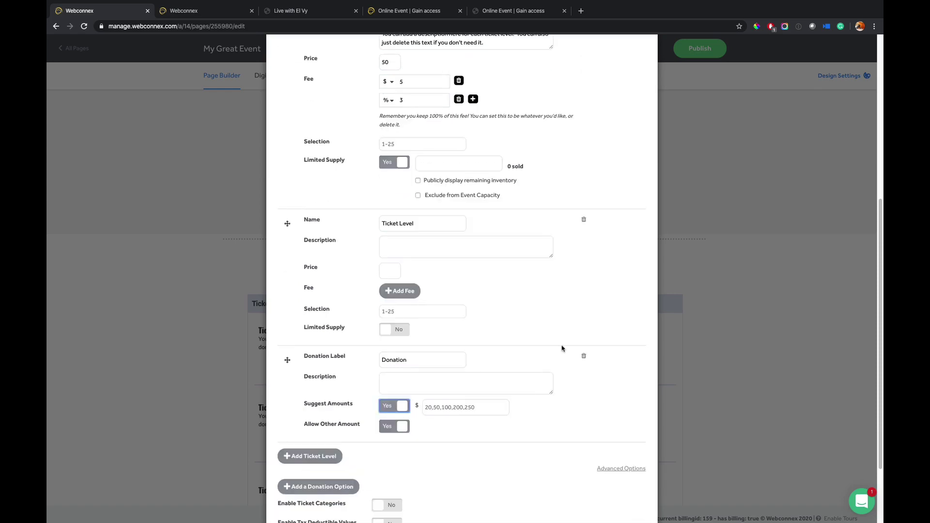
{"action": "scroll", "coordinate": [562, 348], "scroll_direction": "down", "scroll_amount": 2}
- Save the tickets, then add Email and Name questions to Ticket Level Two
{"action": "left_click", "coordinate": [442, 492]}
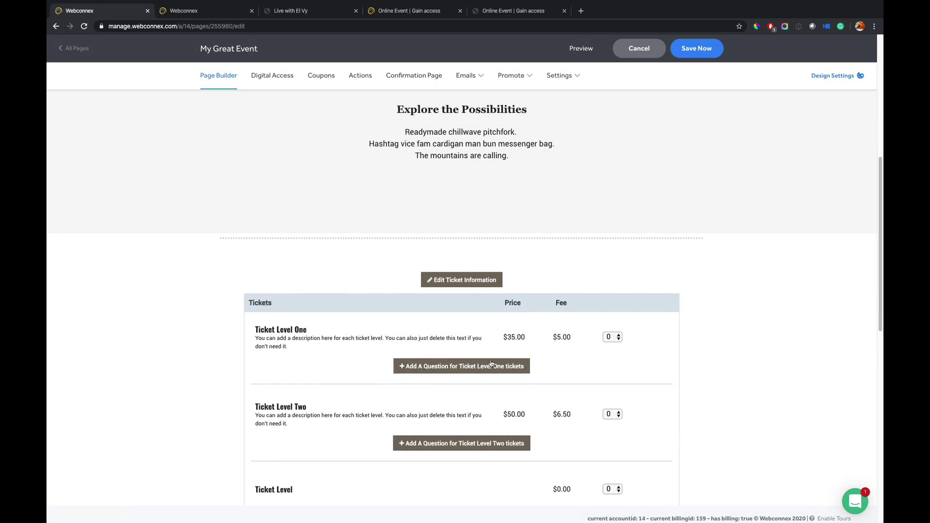
{"action": "left_click", "coordinate": [440, 450]}
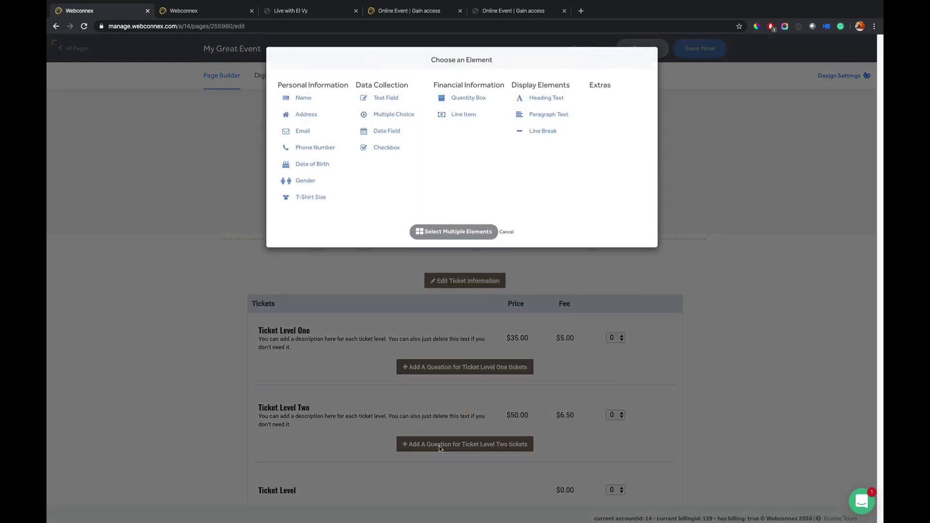
{"action": "left_click", "coordinate": [315, 132]}
{"action": "left_click", "coordinate": [437, 182]}
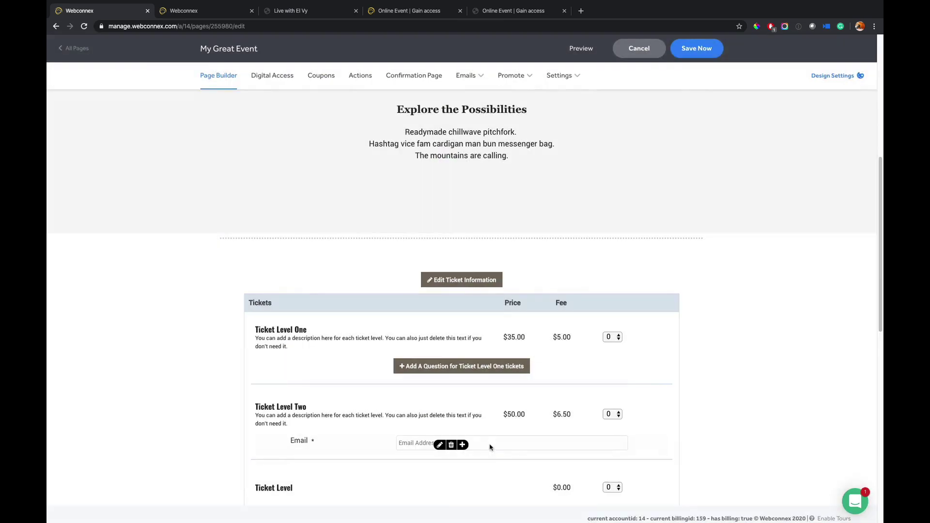
{"action": "left_click", "coordinate": [459, 446]}
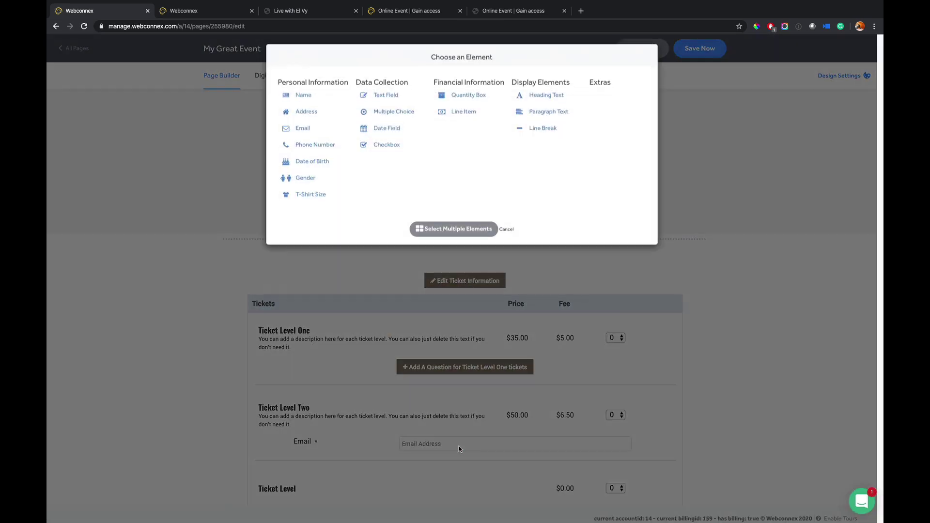
{"action": "left_click", "coordinate": [310, 96]}
{"action": "left_click", "coordinate": [449, 163]}
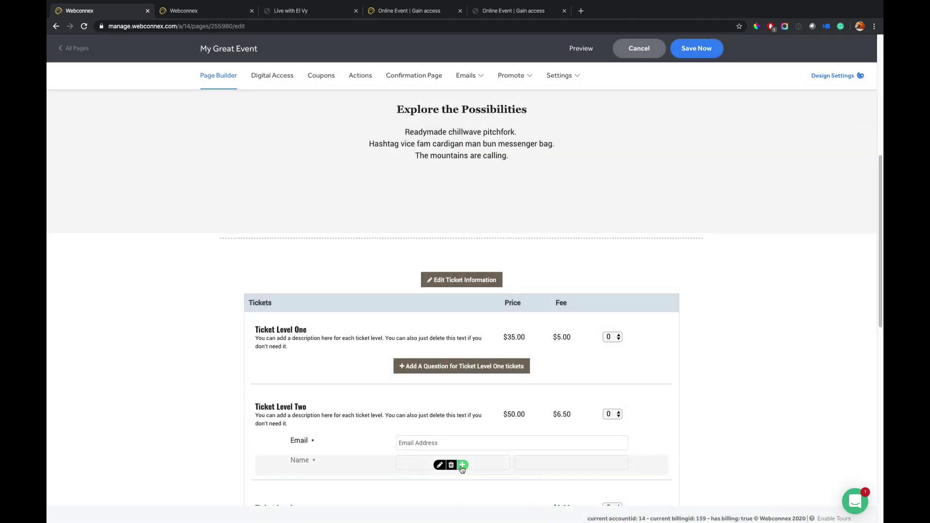
- Start a Multiple Choice question, discard it, and scroll through the ticket table
{"action": "left_click", "coordinate": [462, 466]}
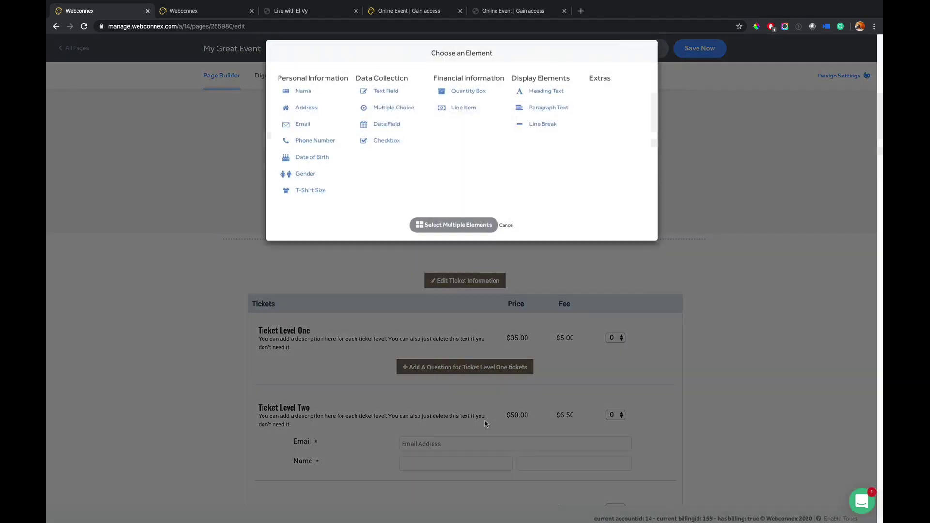
{"action": "left_click", "coordinate": [403, 114]}
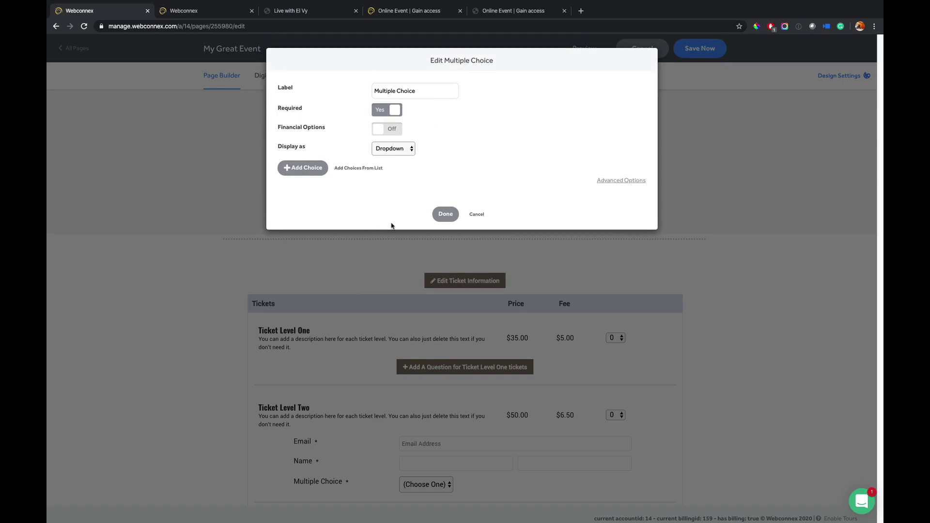
{"action": "left_click", "coordinate": [476, 213]}
{"action": "scroll", "coordinate": [680, 303], "scroll_direction": "down", "scroll_amount": 2}
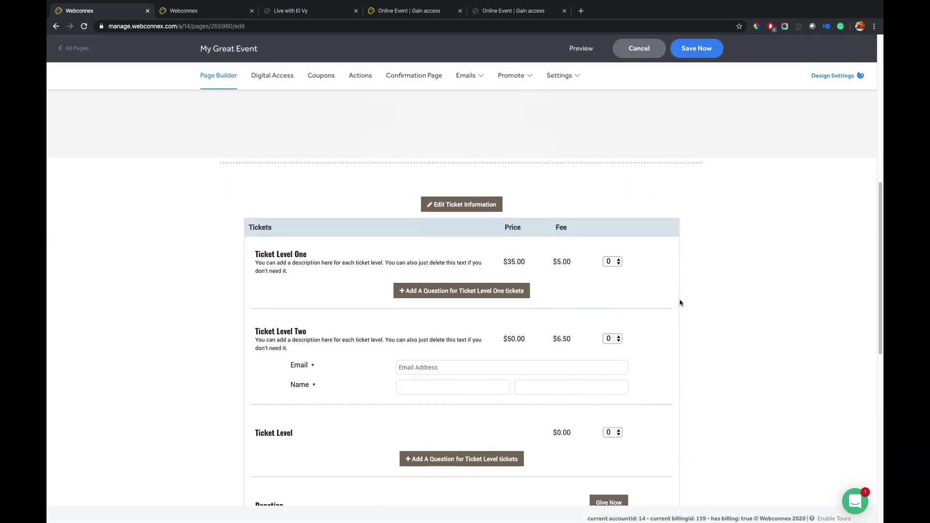
{"action": "scroll", "coordinate": [592, 301], "scroll_direction": "down", "scroll_amount": 1}
{"action": "scroll", "coordinate": [591, 303], "scroll_direction": "up", "scroll_amount": 4}
{"action": "scroll", "coordinate": [591, 302], "scroll_direction": "up", "scroll_amount": 3}
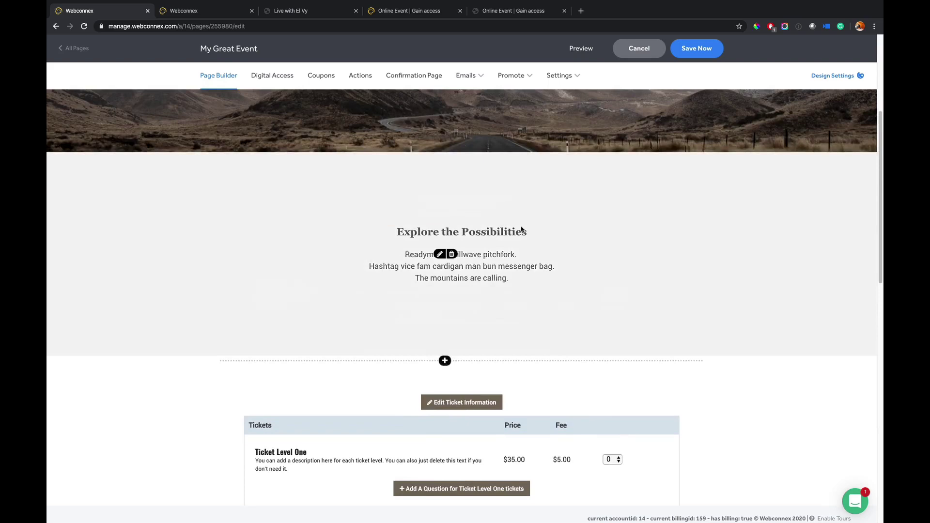
{"action": "left_click", "coordinate": [202, 12]}
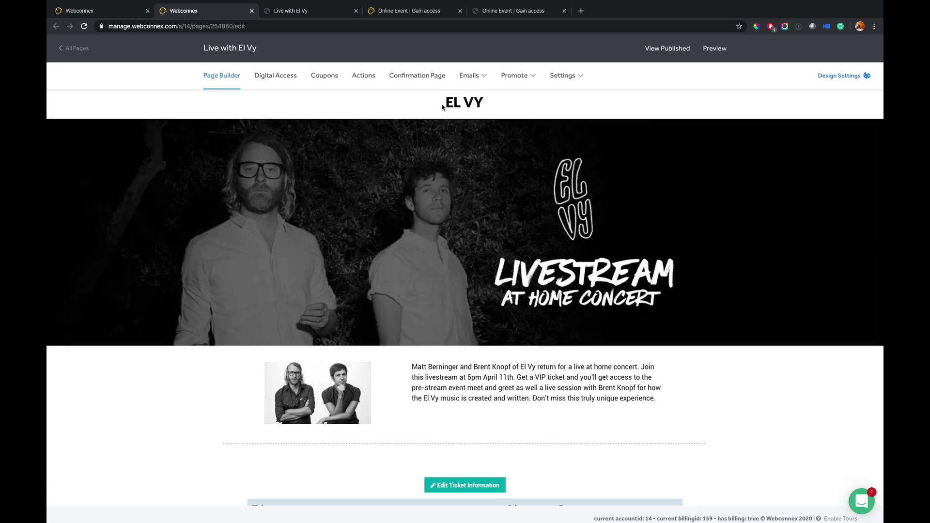
{"action": "left_click", "coordinate": [442, 107]}
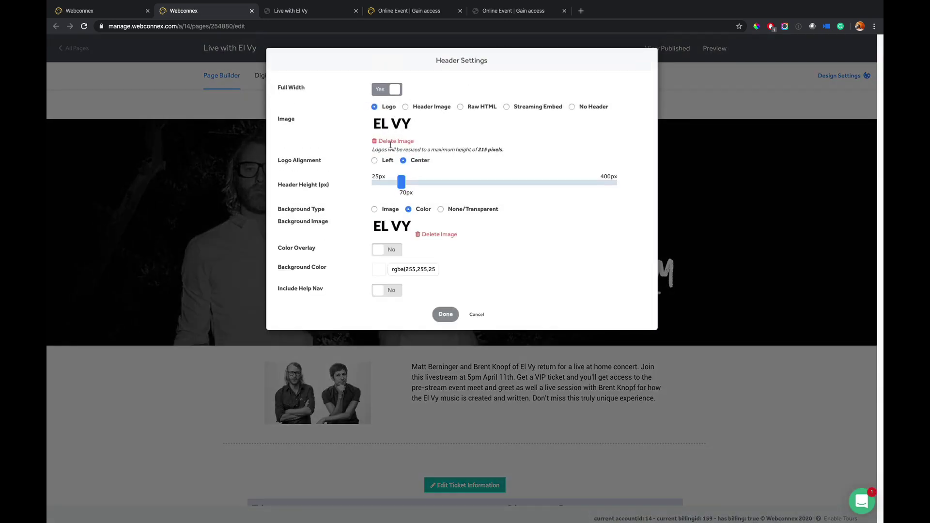
{"action": "left_click", "coordinate": [477, 315]}
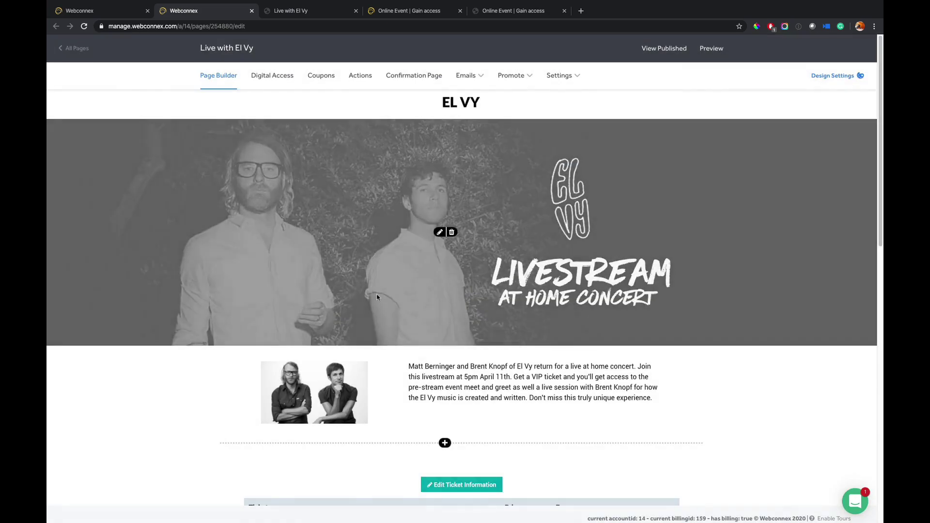
{"action": "scroll", "coordinate": [441, 339], "scroll_direction": "down", "scroll_amount": 1}
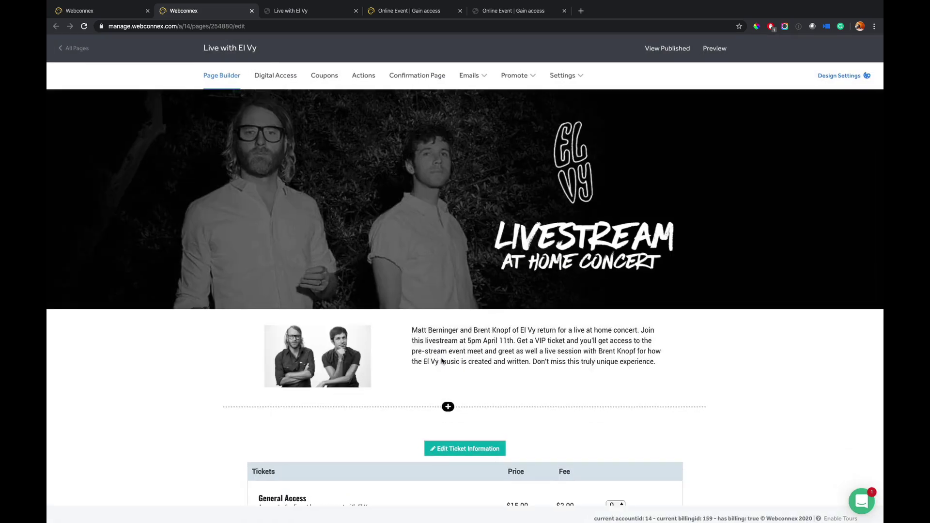
{"action": "left_click", "coordinate": [442, 361]}
{"action": "left_click_drag", "start_coordinate": [342, 219], "coordinate": [450, 219]}
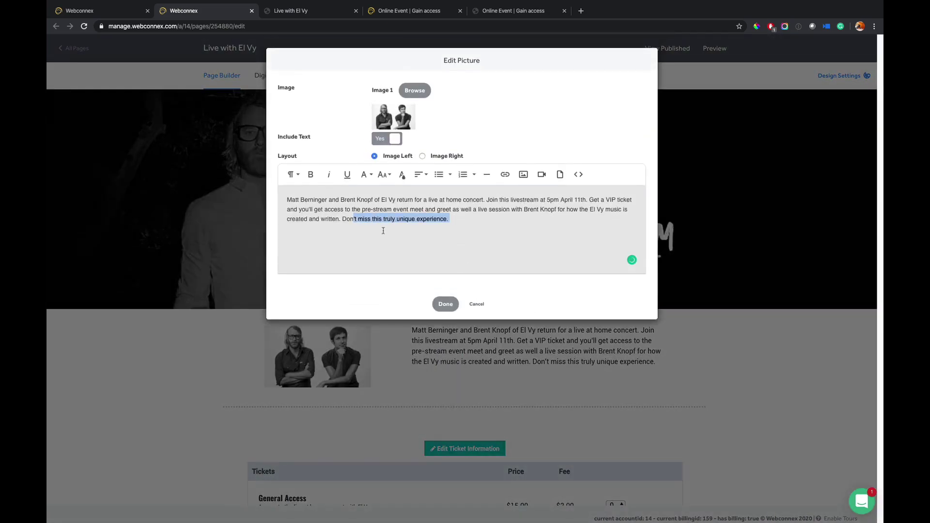
{"action": "left_click", "coordinate": [476, 304]}
{"action": "scroll", "coordinate": [475, 306], "scroll_direction": "down", "scroll_amount": 4}
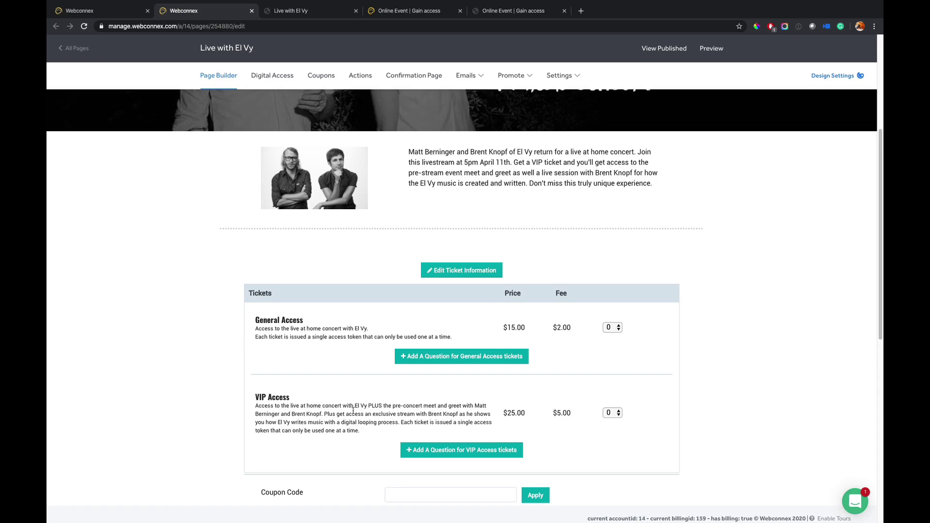
{"action": "scroll", "coordinate": [353, 464], "scroll_direction": "up", "scroll_amount": 5}
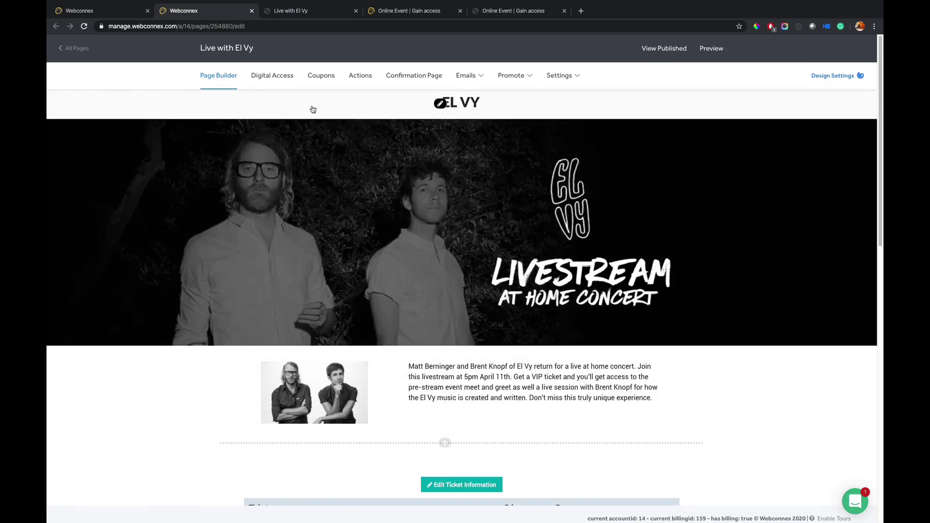
- Draft a 100% 'comp' coupon, inspect its applicable ticket fields, then discard it unsaved
{"action": "left_click", "coordinate": [321, 75]}
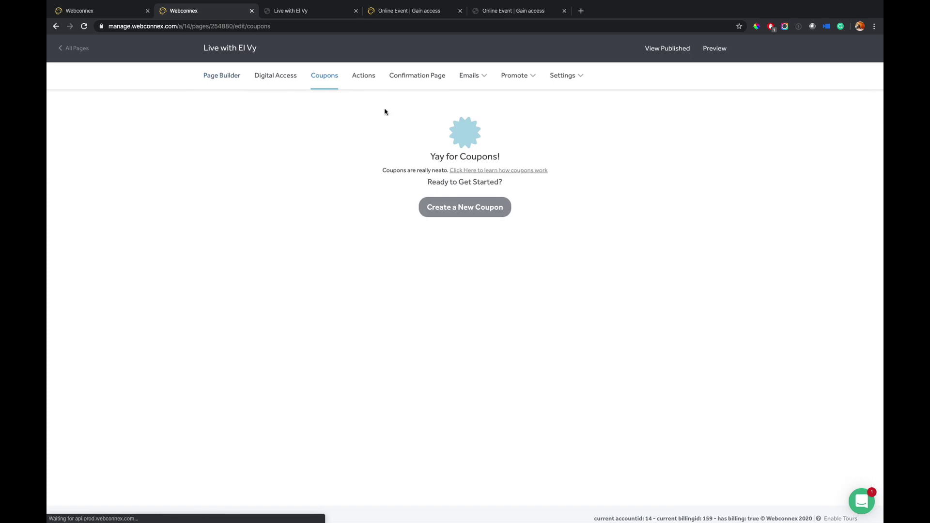
{"action": "left_click", "coordinate": [460, 206]}
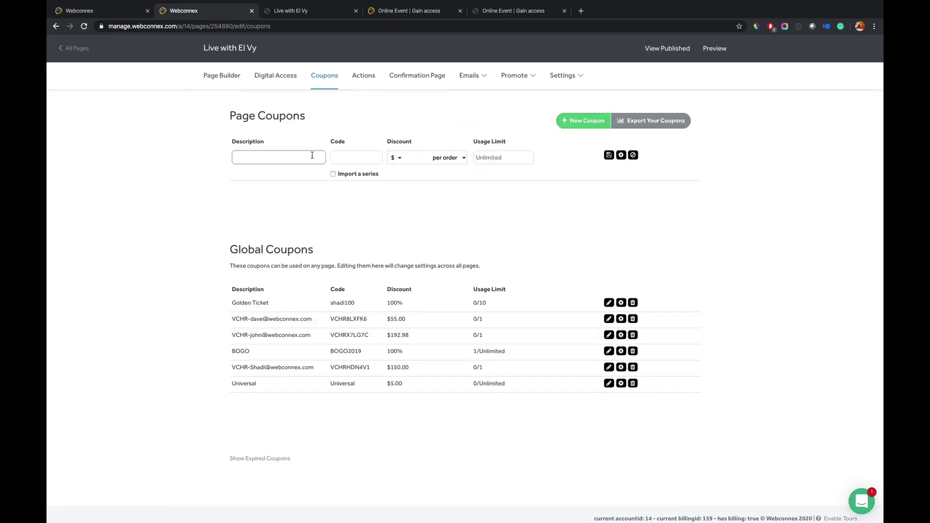
{"action": "type", "text": "comp"}
{"action": "left_click", "coordinate": [349, 161]}
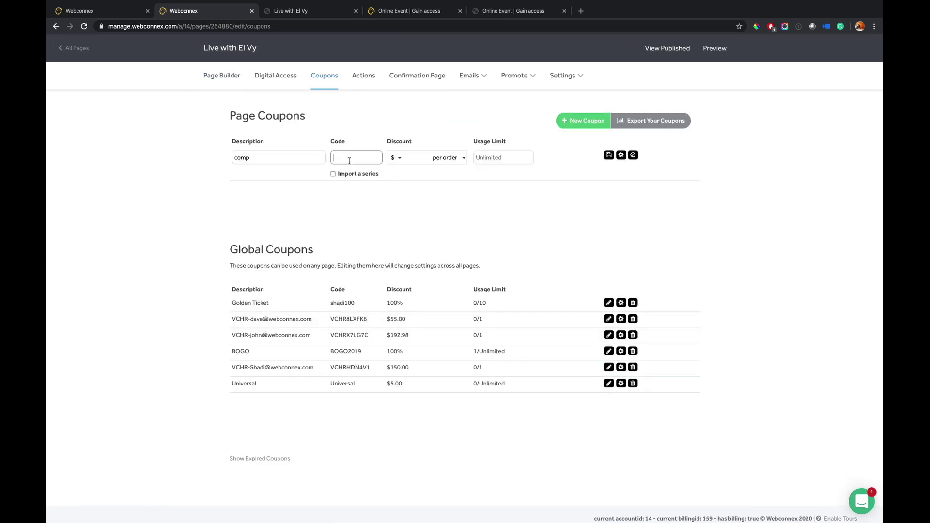
{"action": "left_click", "coordinate": [398, 160]}
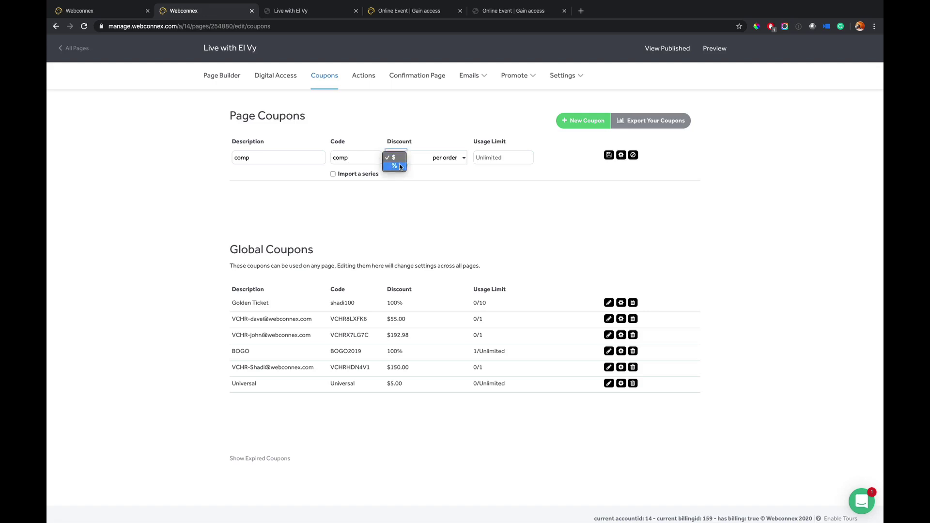
{"action": "left_click", "coordinate": [395, 166]}
{"action": "left_click", "coordinate": [416, 154]}
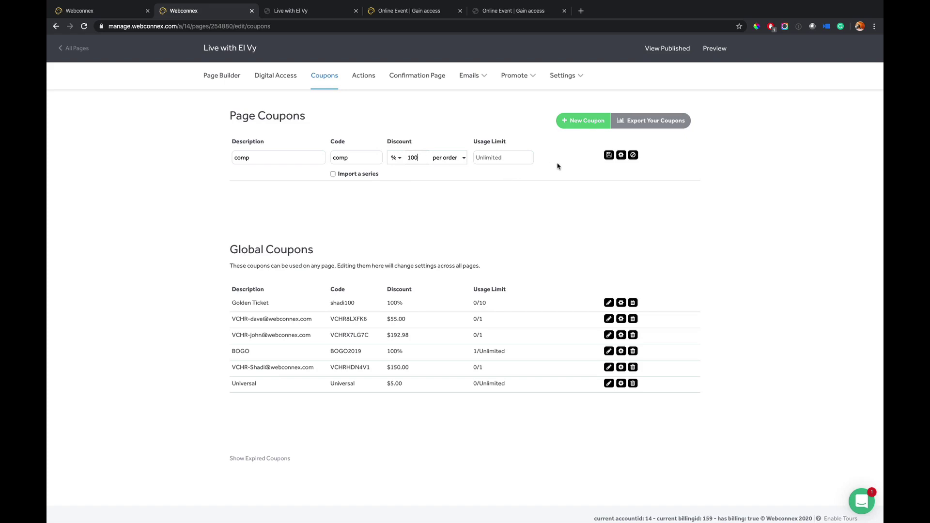
{"action": "left_click", "coordinate": [621, 156]}
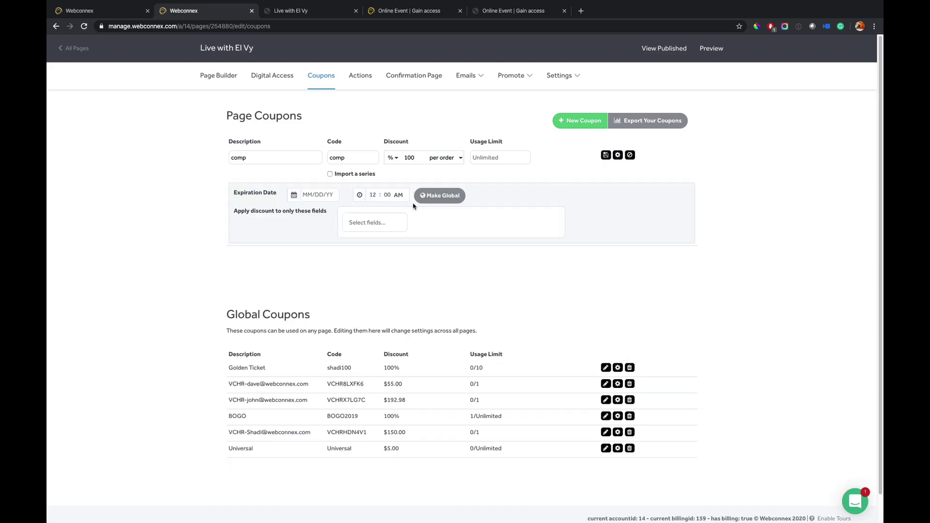
{"action": "left_click", "coordinate": [359, 213]}
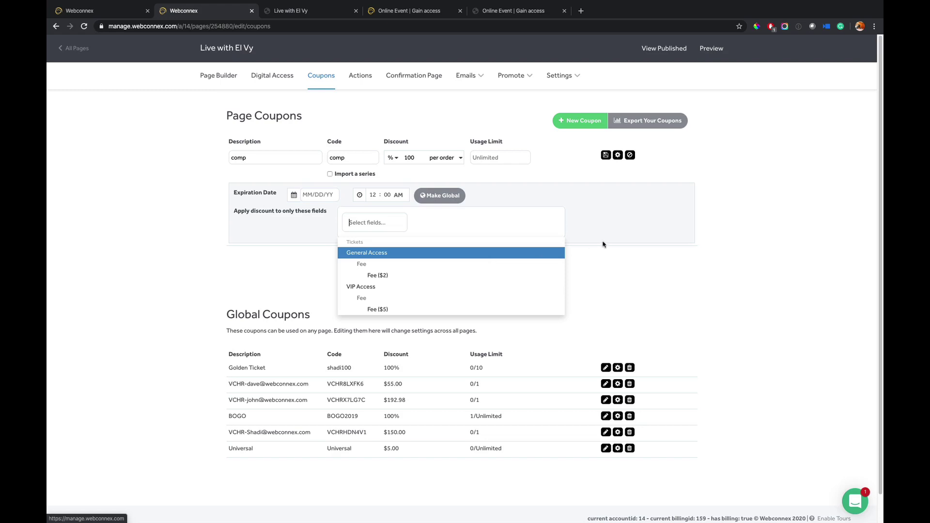
{"action": "left_click", "coordinate": [630, 155]}
- Start a new action triggered when the Date Is Before a set date
{"action": "left_click", "coordinate": [365, 75]}
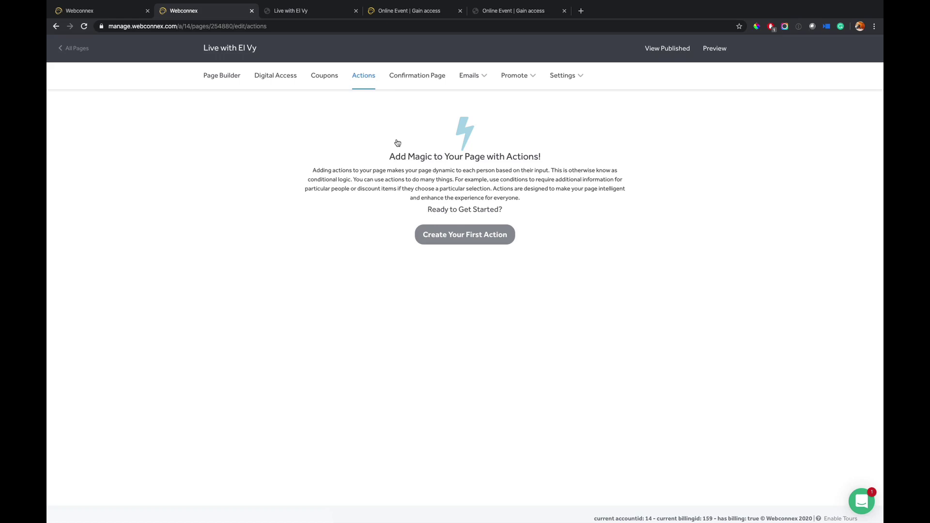
{"action": "left_click", "coordinate": [448, 235]}
{"action": "left_click", "coordinate": [295, 152]}
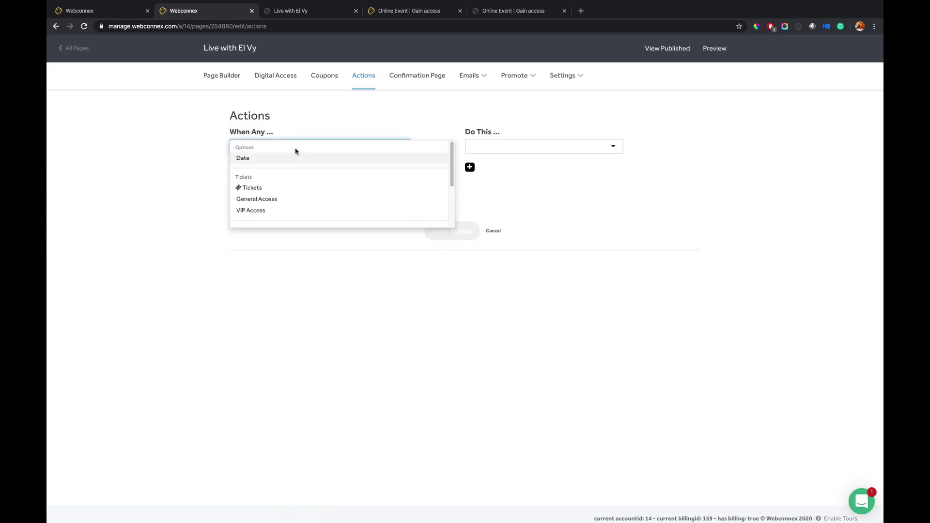
{"action": "left_click", "coordinate": [285, 159]}
{"action": "left_click", "coordinate": [274, 167]}
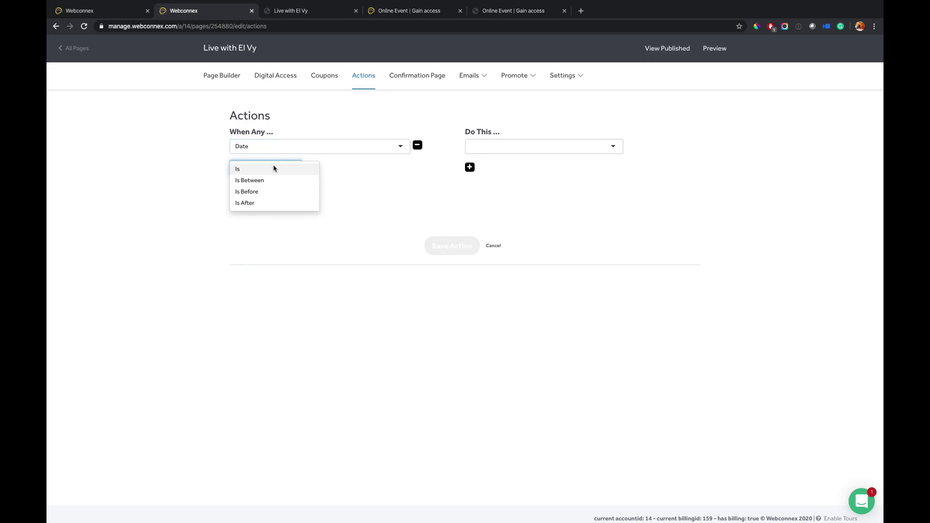
{"action": "left_click", "coordinate": [254, 193]}
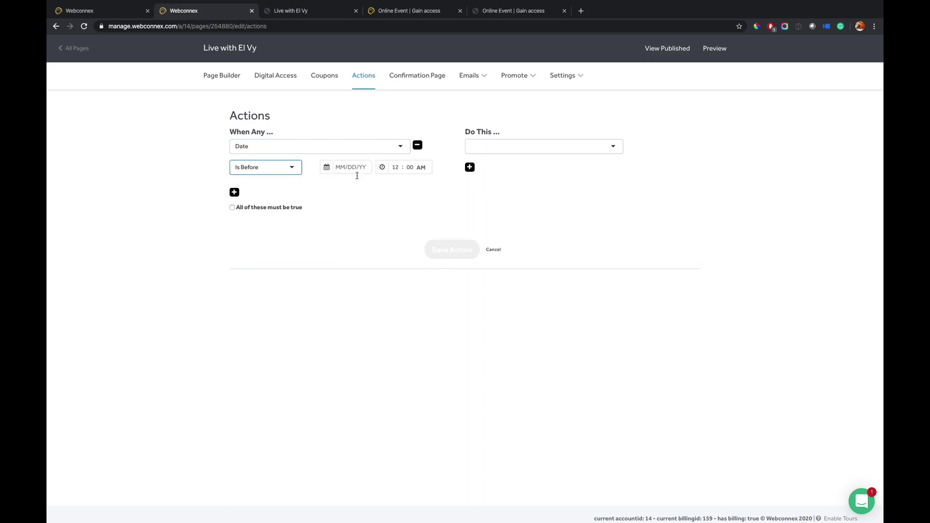
- Make the action apply a 20% discount to VIP Access, then discard the draft
{"action": "left_click", "coordinate": [499, 147]}
{"action": "left_click", "coordinate": [487, 200]}
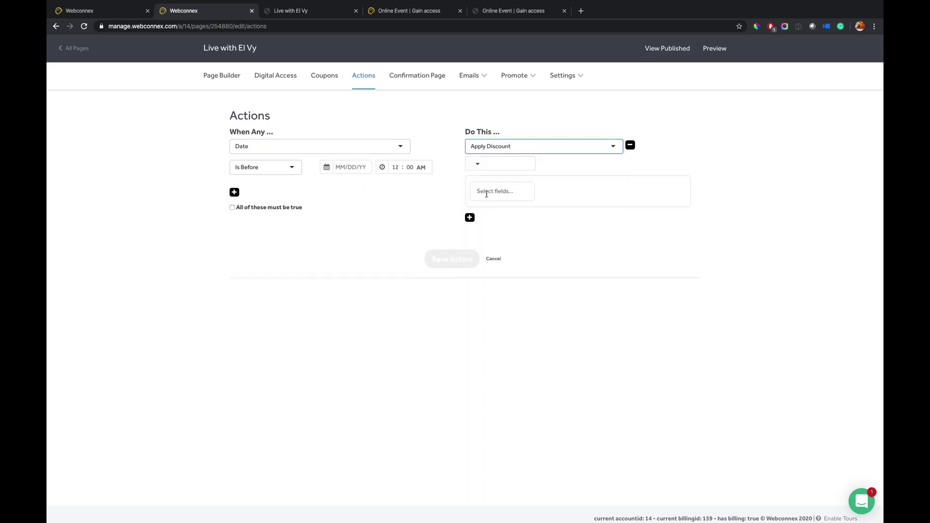
{"action": "left_click", "coordinate": [489, 164]}
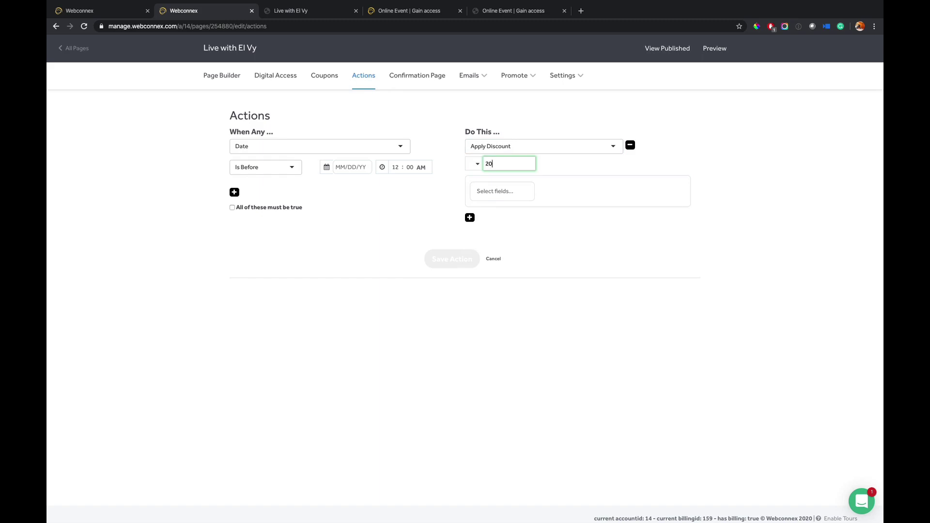
{"action": "left_click", "coordinate": [474, 163]}
{"action": "left_click", "coordinate": [474, 181]}
{"action": "left_click", "coordinate": [488, 190]}
{"action": "left_click", "coordinate": [487, 234]}
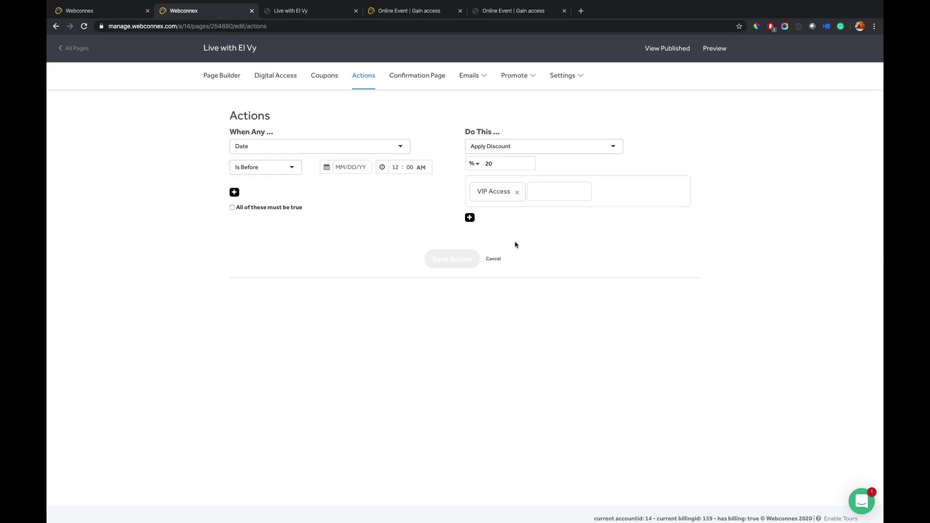
{"action": "left_click", "coordinate": [497, 260]}
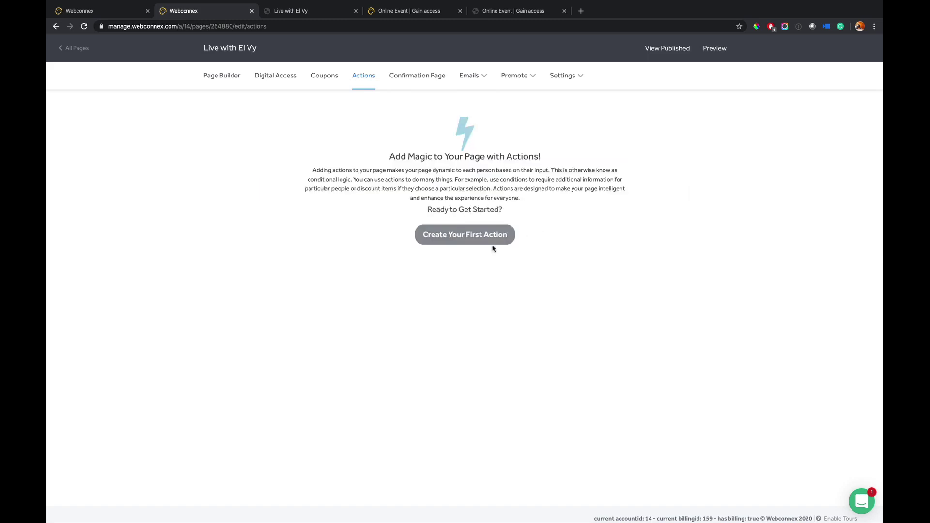
- Open the Confirmation Page settings and briefly expand, then collapse, Additional Options
{"action": "left_click", "coordinate": [418, 80]}
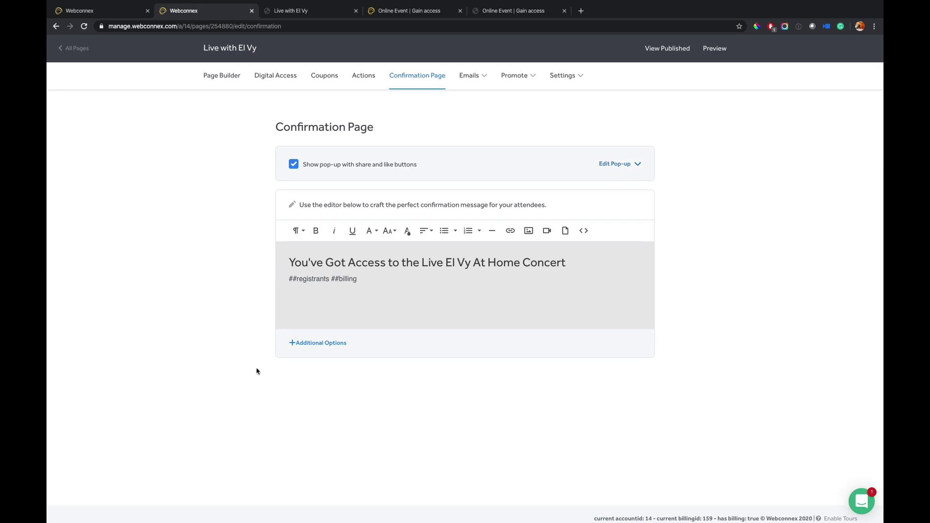
{"action": "left_click", "coordinate": [307, 344]}
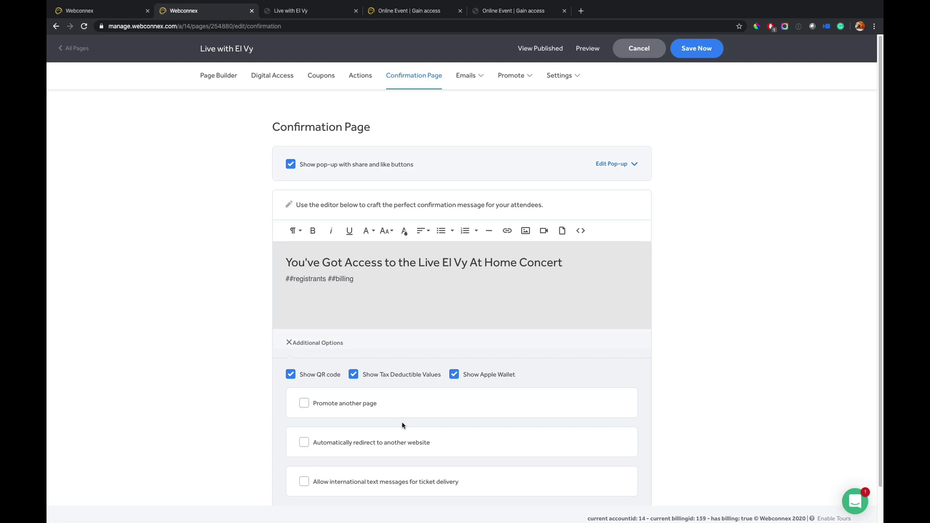
{"action": "left_click", "coordinate": [314, 343]}
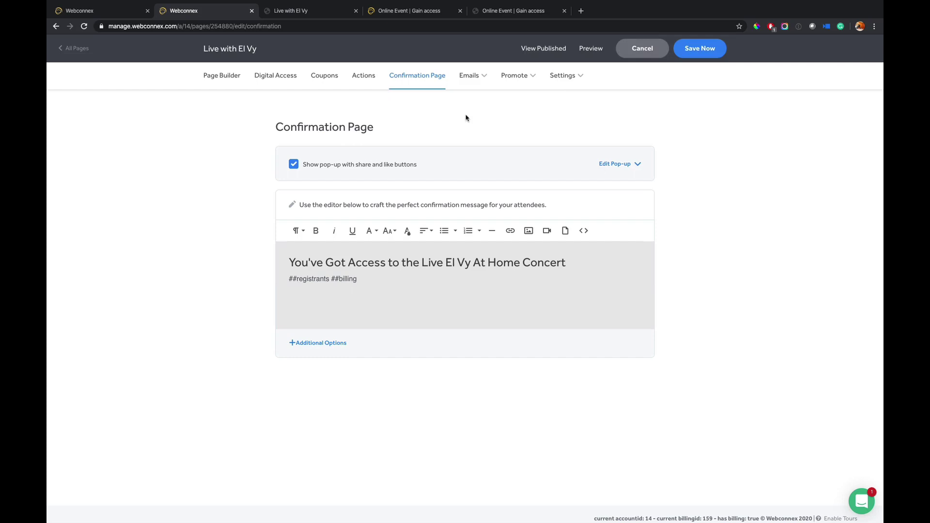
- Review the confirmation email settings, then view the still-empty Scheduled Reminders page
{"action": "left_click", "coordinate": [482, 97]}
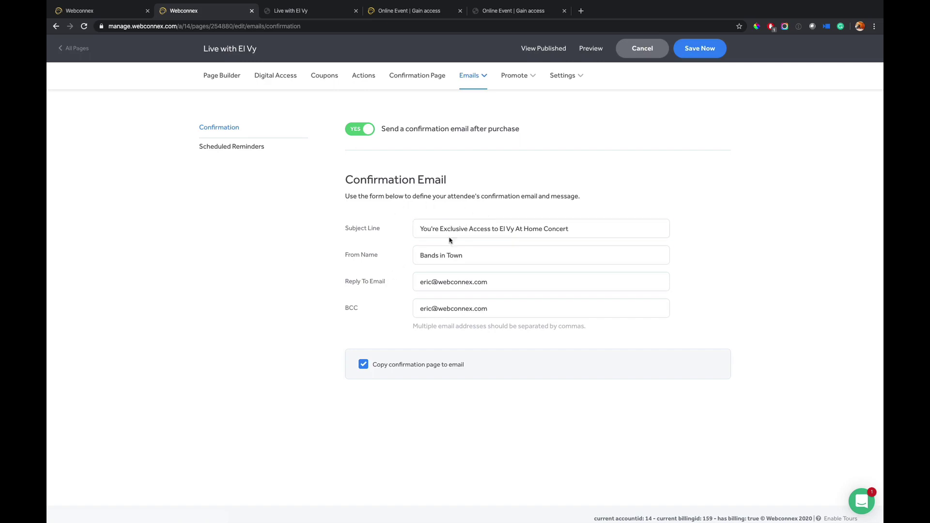
{"action": "left_click", "coordinate": [250, 150]}
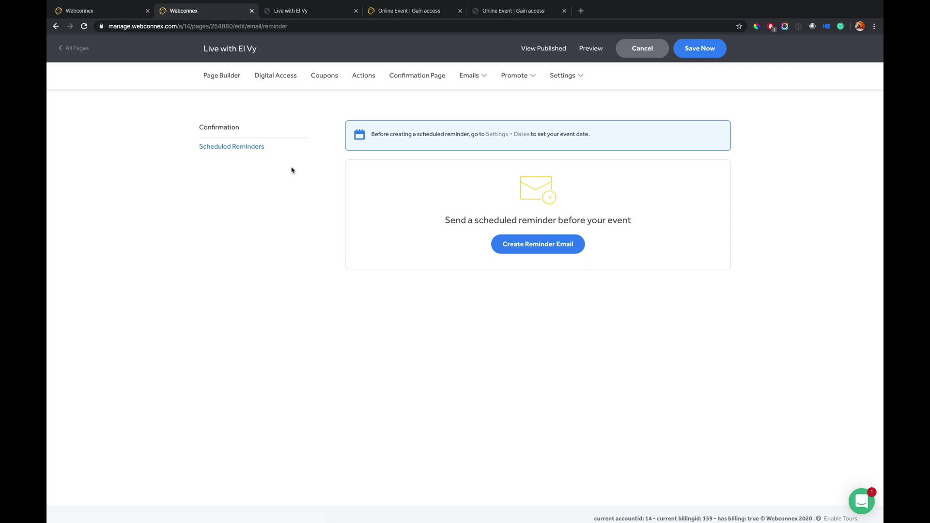
- Browse the Social Media, Social Proof and Ambassador Program promotion pages for Live with El Vy
{"action": "left_click", "coordinate": [516, 78]}
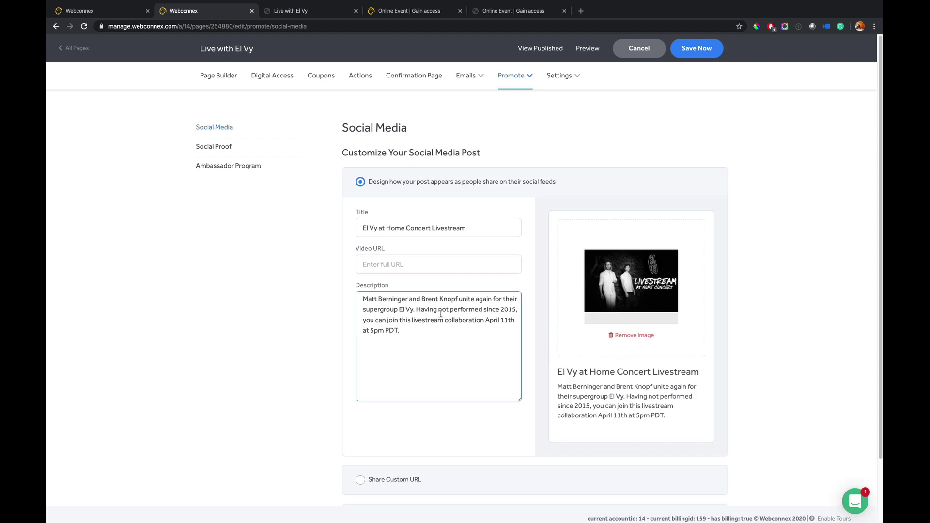
{"action": "left_click", "coordinate": [229, 147]}
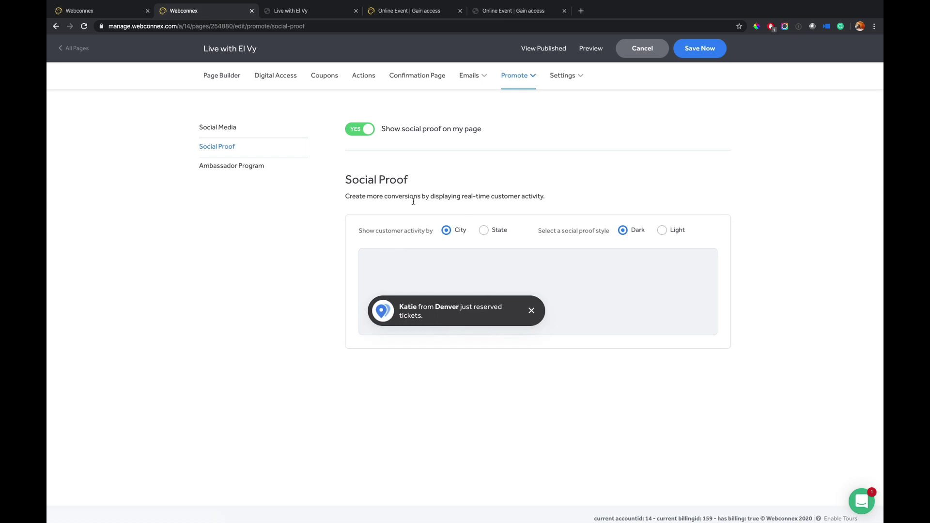
{"action": "left_click", "coordinate": [249, 167]}
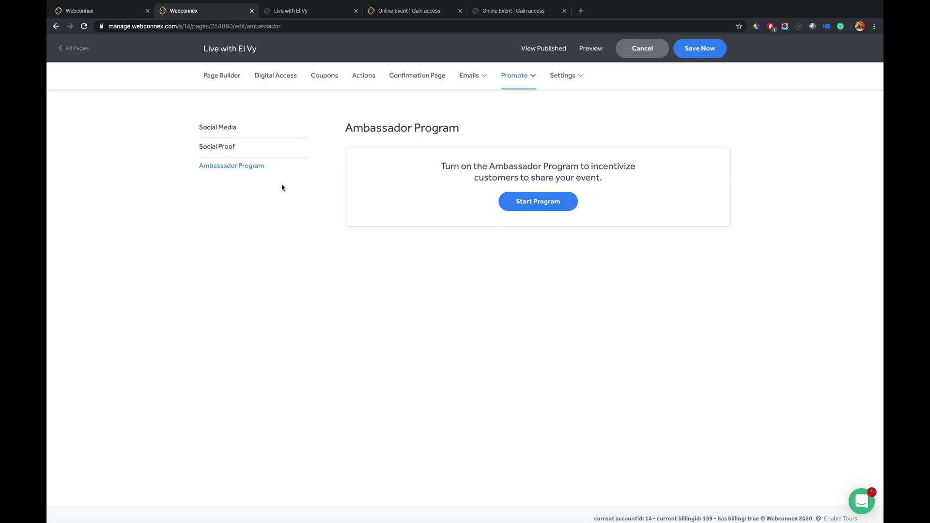
{"action": "left_click", "coordinate": [562, 75]}
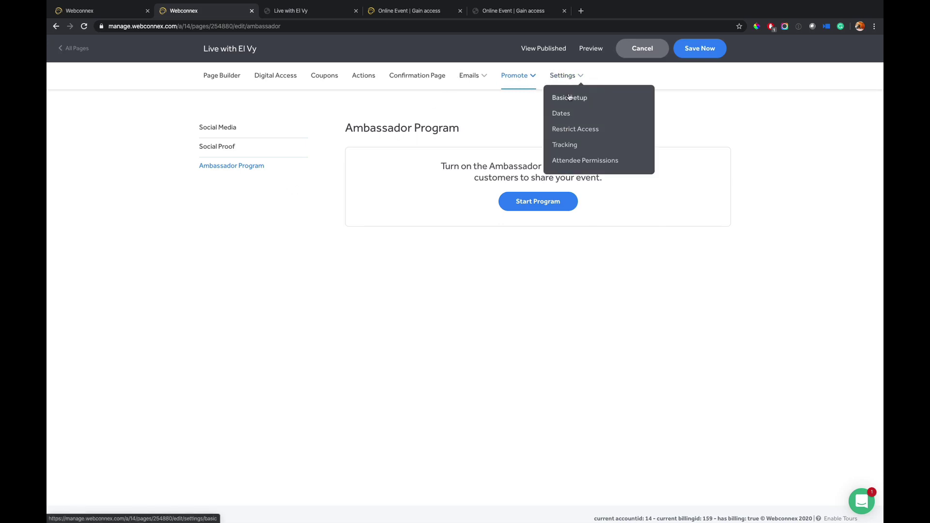
- Check the Basic Setup page title, then view Restrict Access with page restriction left off
{"action": "left_click", "coordinate": [570, 97]}
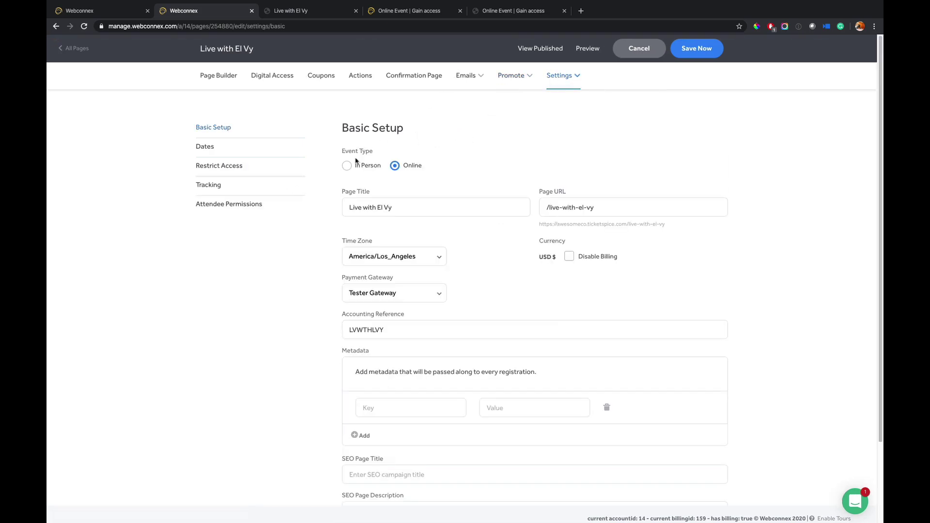
{"action": "left_click", "coordinate": [397, 202]}
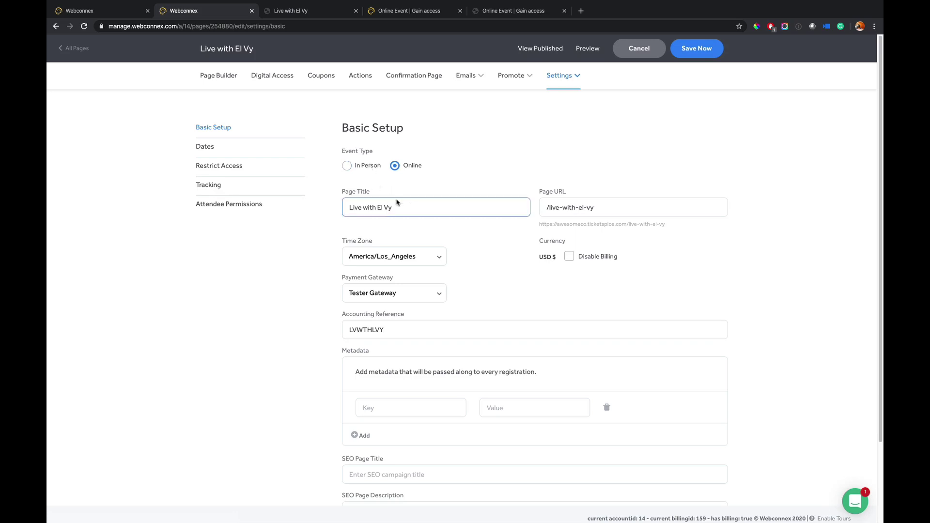
{"action": "scroll", "coordinate": [454, 438], "scroll_direction": "down", "scroll_amount": 1}
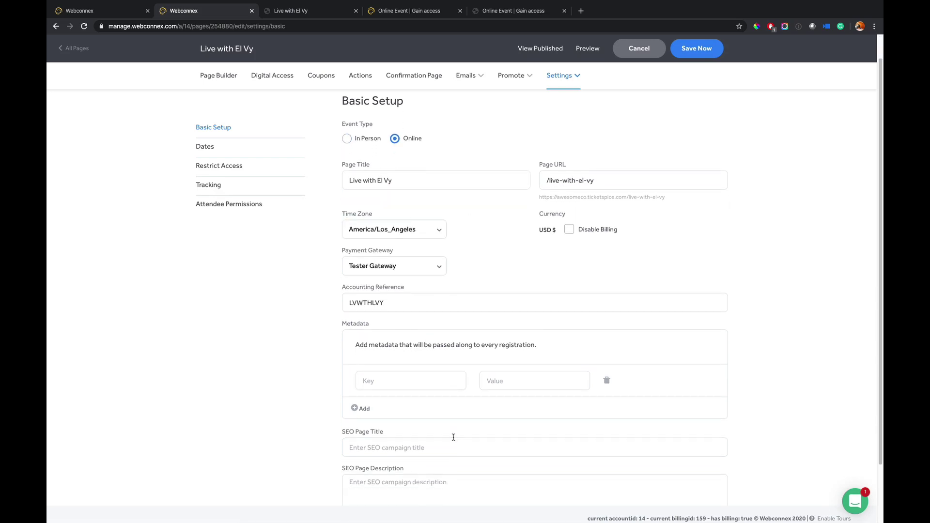
{"action": "left_click", "coordinate": [222, 166]}
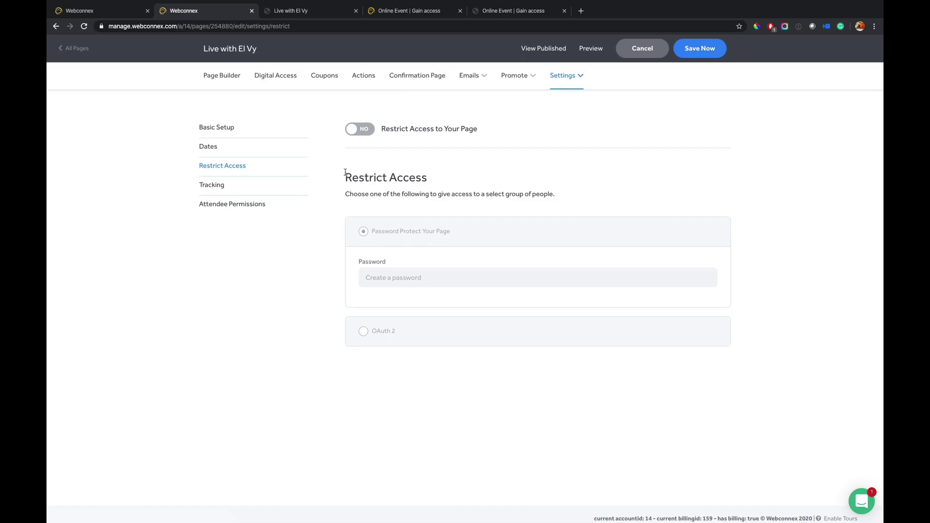
- Look over Tracking, then view Digital Access scheduled for 04-19-2020 at 07:00 PM
{"action": "left_click", "coordinate": [285, 185]}
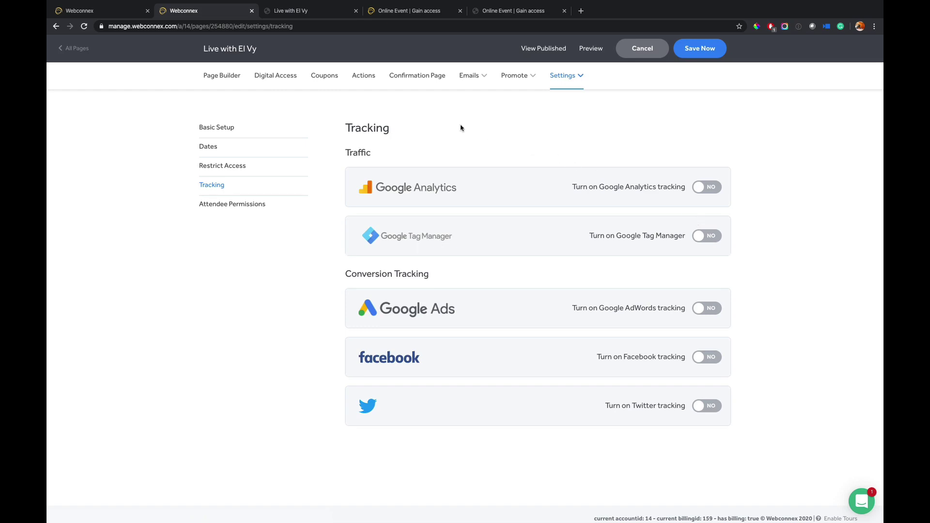
{"action": "left_click", "coordinate": [284, 79]}
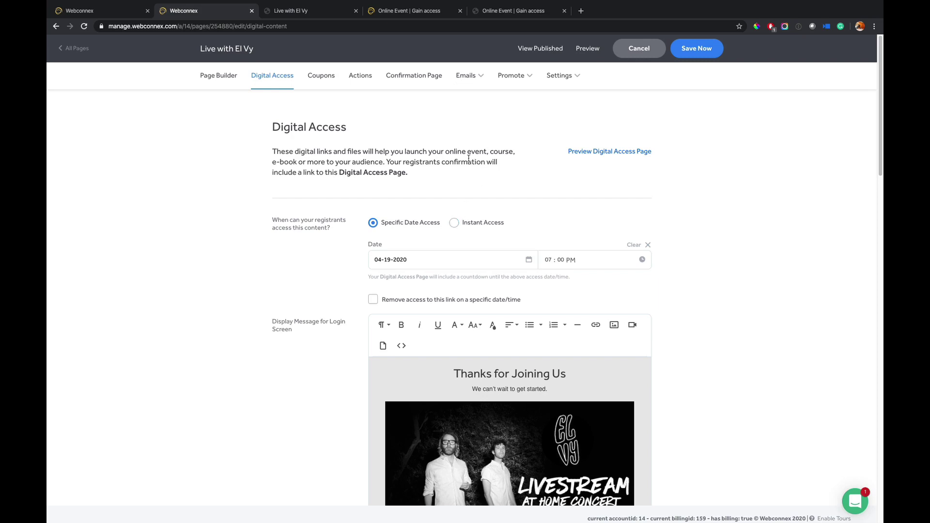
{"action": "left_click", "coordinate": [489, 11]}
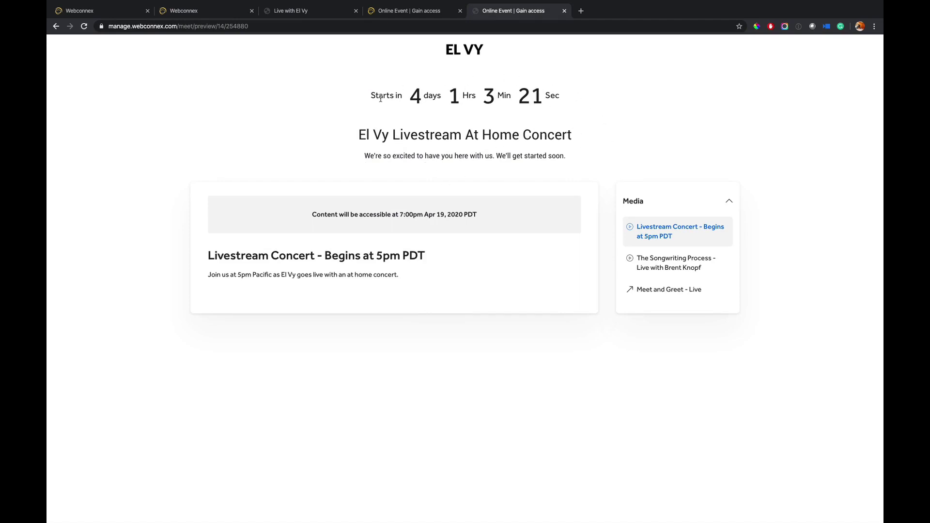
{"action": "left_click", "coordinate": [640, 258]}
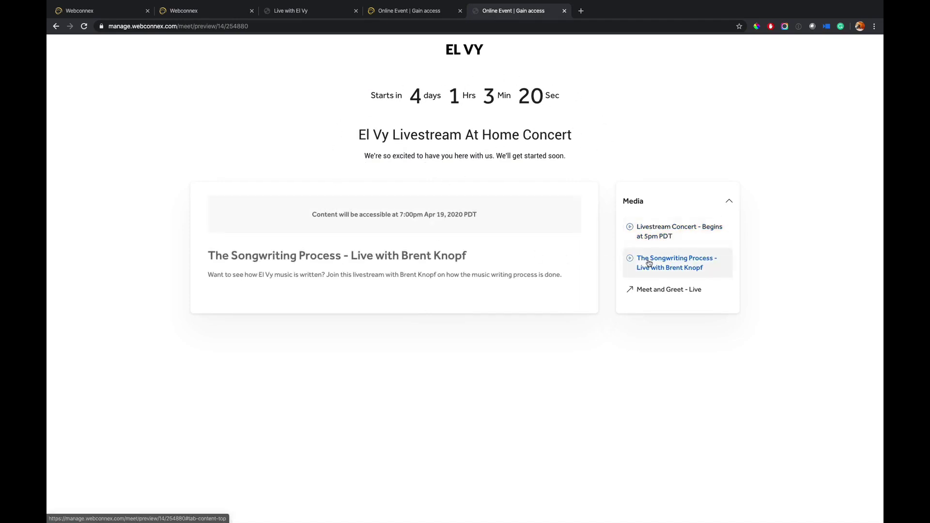
{"action": "left_click", "coordinate": [659, 289]}
{"action": "left_click", "coordinate": [676, 264]}
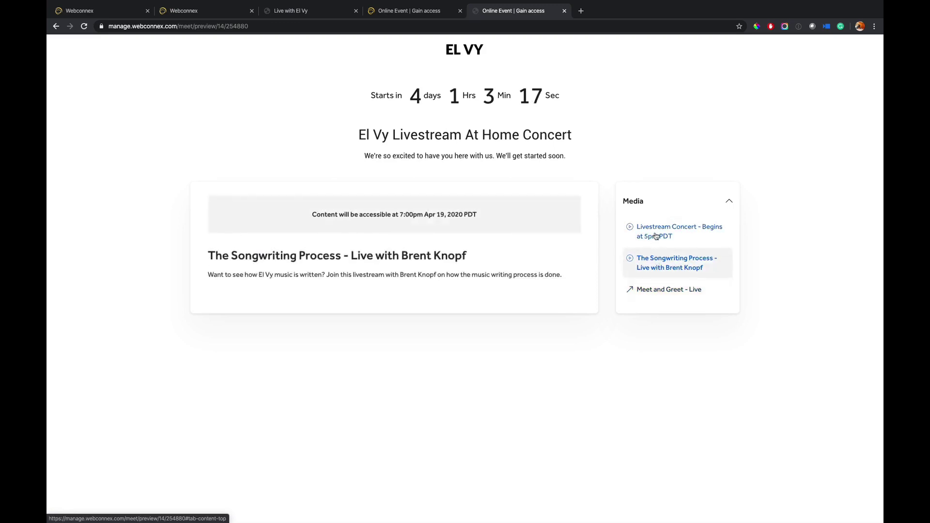
{"action": "left_click", "coordinate": [671, 236]}
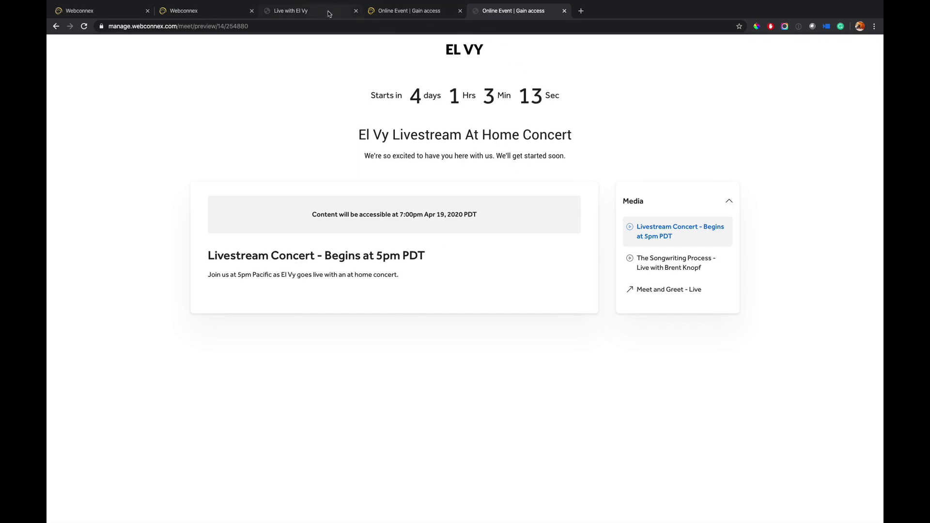
{"action": "left_click", "coordinate": [208, 10]}
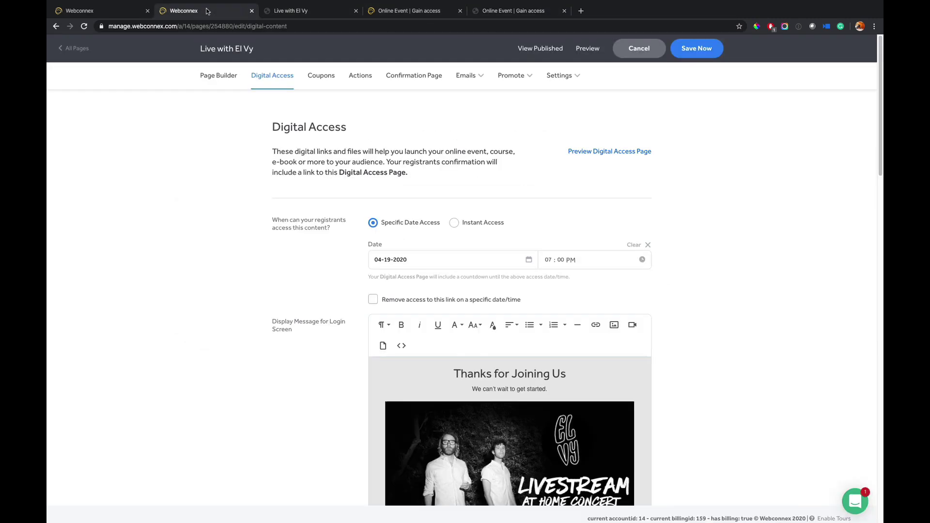
- Switch content access from the specific date to Instant Access and review the settings below
{"action": "left_click", "coordinate": [454, 224]}
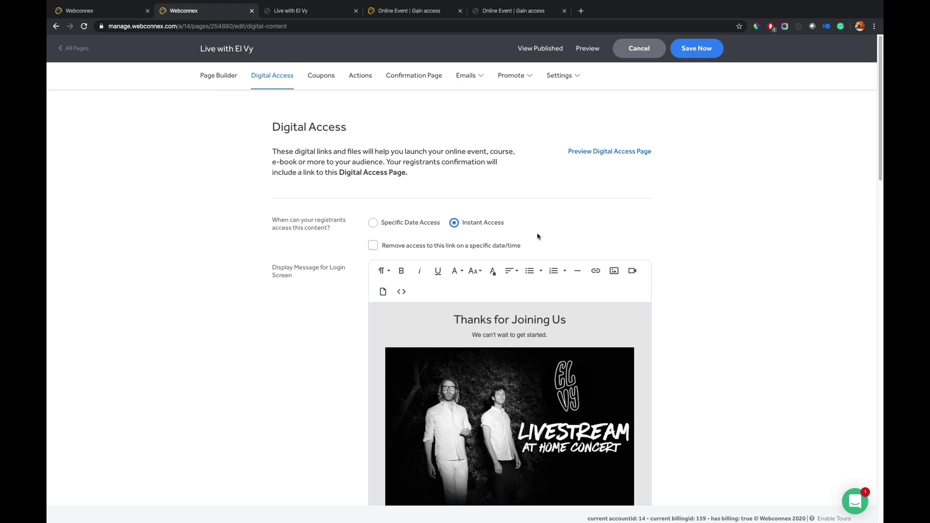
{"action": "scroll", "coordinate": [567, 233], "scroll_direction": "down", "scroll_amount": 1}
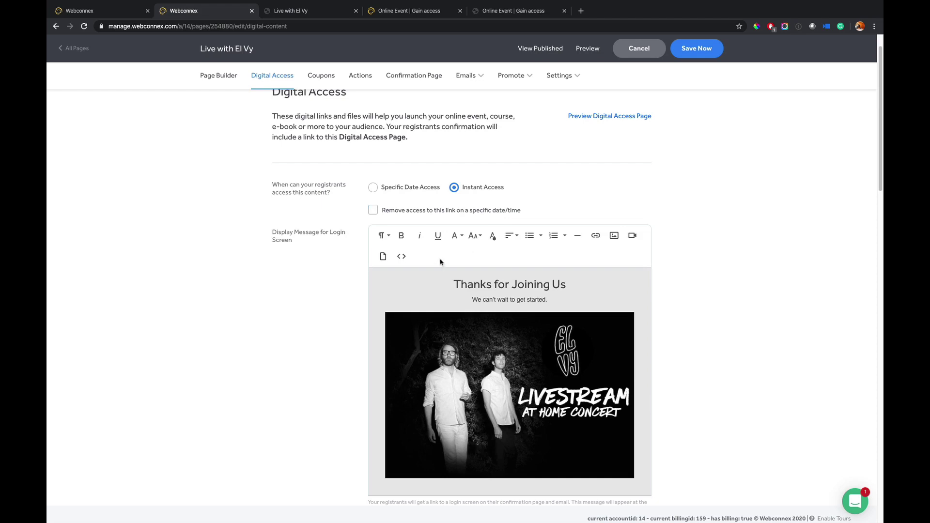
{"action": "scroll", "coordinate": [440, 260], "scroll_direction": "down", "scroll_amount": 3}
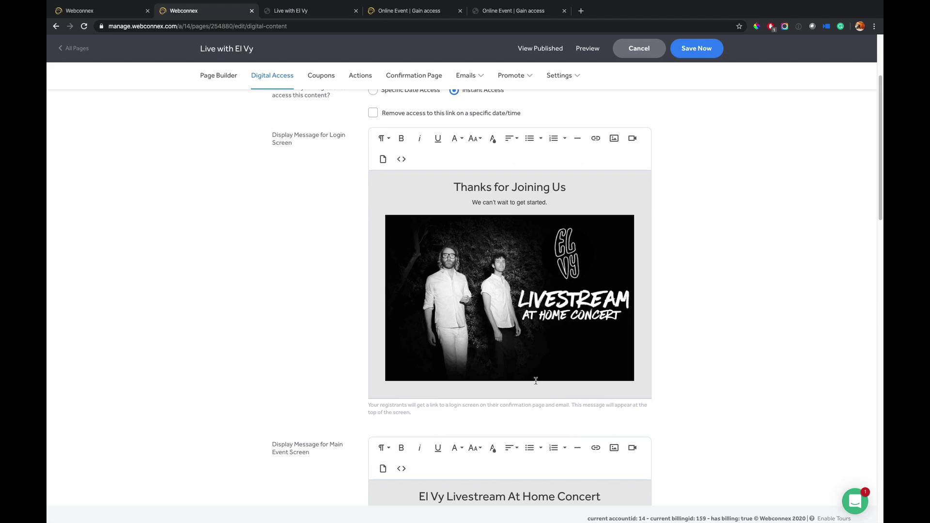
{"action": "scroll", "coordinate": [536, 381], "scroll_direction": "down", "scroll_amount": 1}
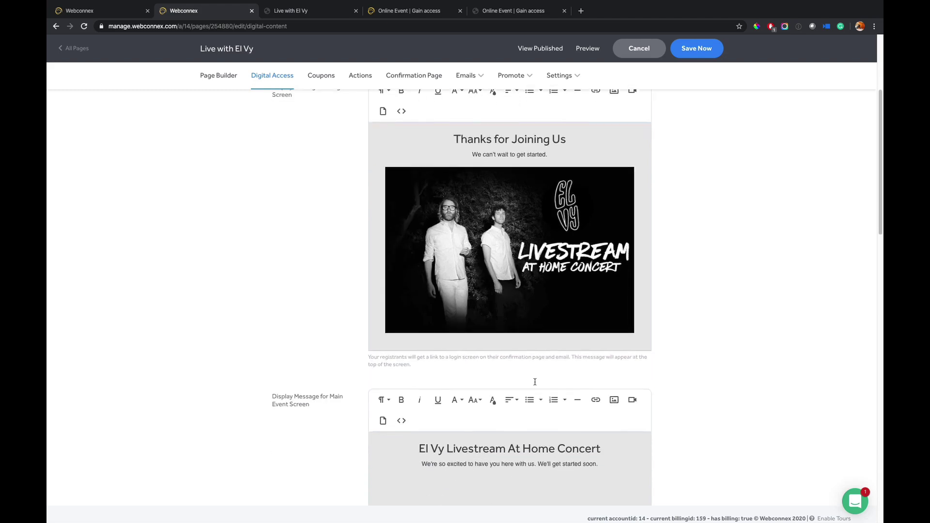
{"action": "scroll", "coordinate": [535, 382], "scroll_direction": "down", "scroll_amount": 1}
{"action": "scroll", "coordinate": [533, 466], "scroll_direction": "down", "scroll_amount": 1}
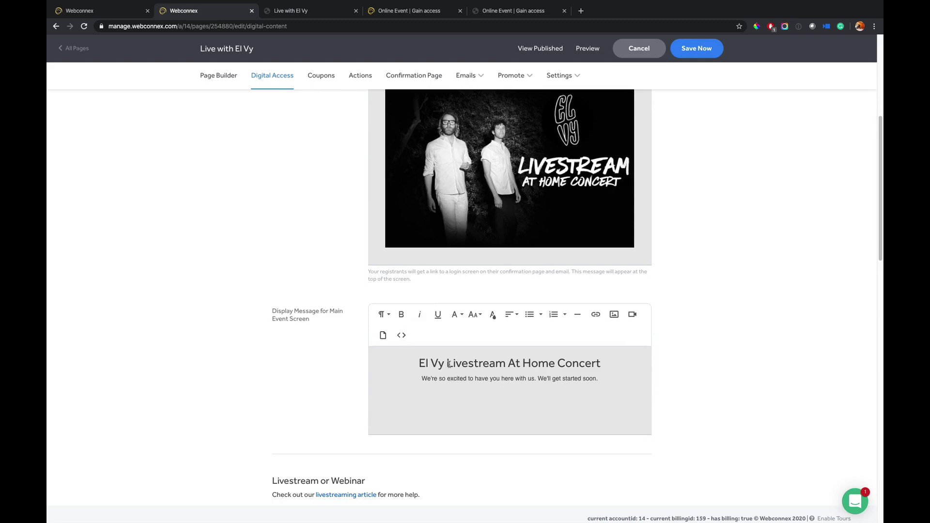
{"action": "scroll", "coordinate": [450, 365], "scroll_direction": "down", "scroll_amount": 3}
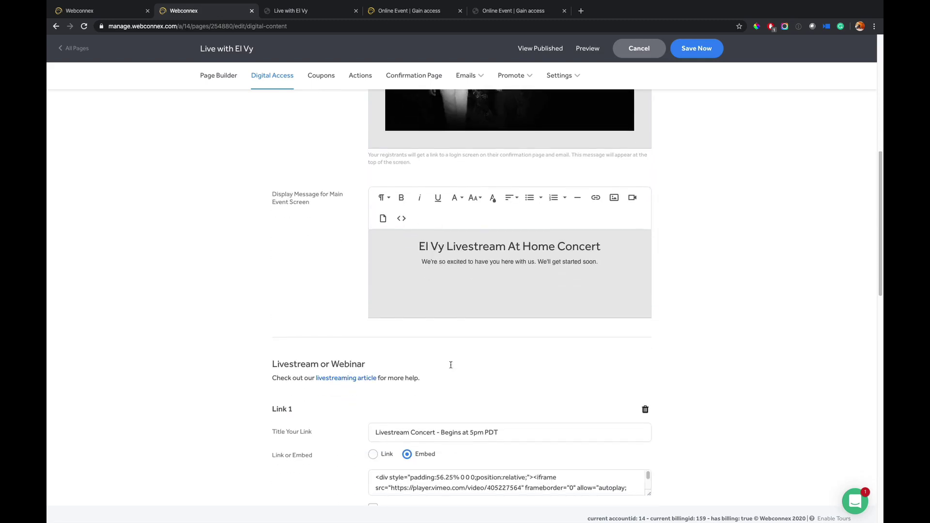
{"action": "scroll", "coordinate": [450, 364], "scroll_direction": "down", "scroll_amount": 2}
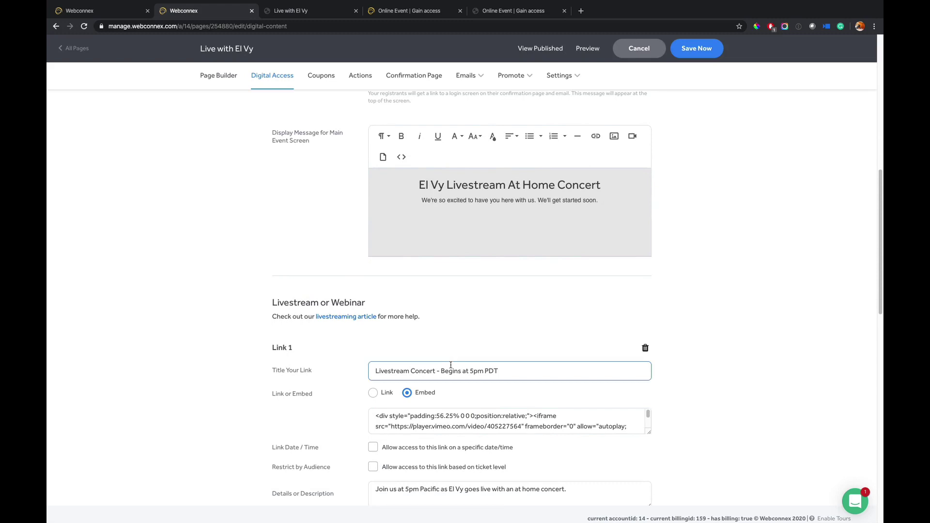
{"action": "scroll", "coordinate": [493, 328], "scroll_direction": "down", "scroll_amount": 1}
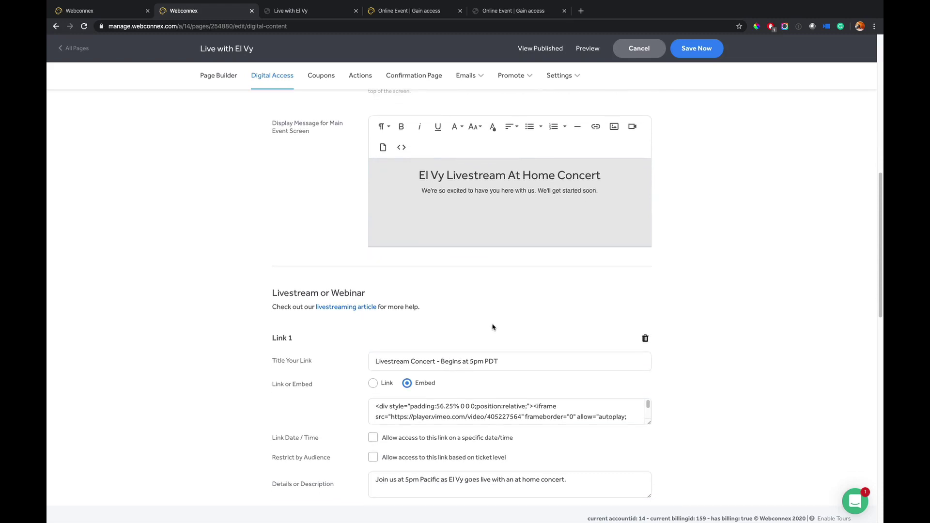
{"action": "scroll", "coordinate": [493, 328], "scroll_direction": "down", "scroll_amount": 1}
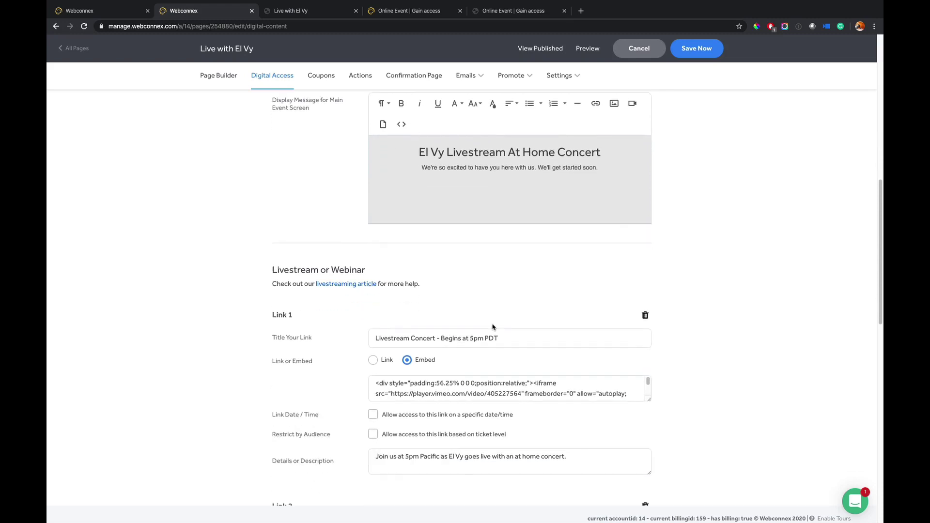
{"action": "left_click", "coordinate": [647, 392]}
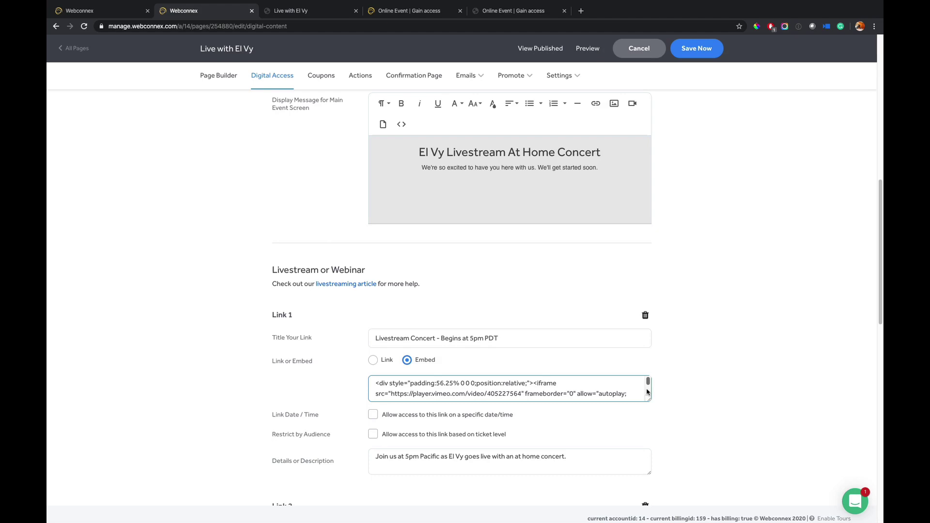
{"action": "left_click", "coordinate": [615, 434]}
{"action": "scroll", "coordinate": [686, 413], "scroll_direction": "down", "scroll_amount": 1}
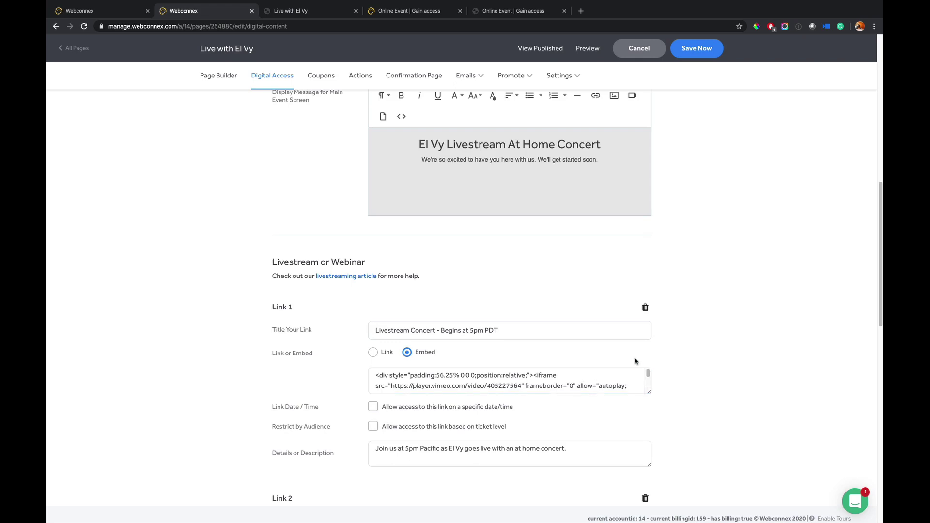
{"action": "scroll", "coordinate": [693, 404], "scroll_direction": "down", "scroll_amount": 1}
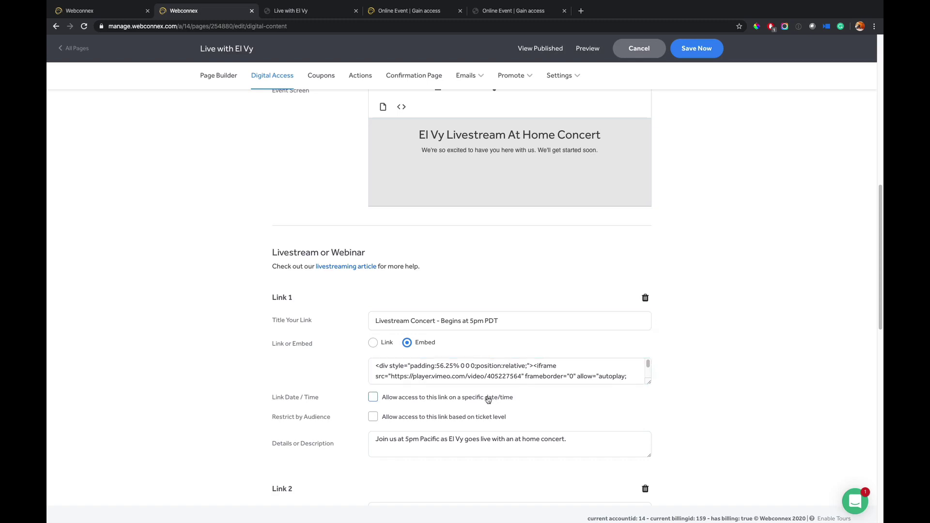
{"action": "scroll", "coordinate": [501, 405], "scroll_direction": "down", "scroll_amount": 1}
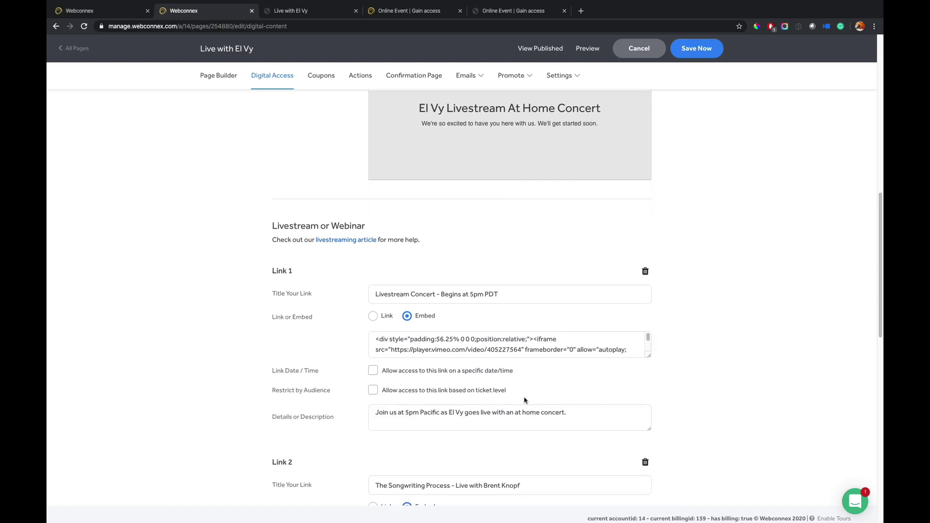
{"action": "scroll", "coordinate": [518, 400], "scroll_direction": "down", "scroll_amount": 1}
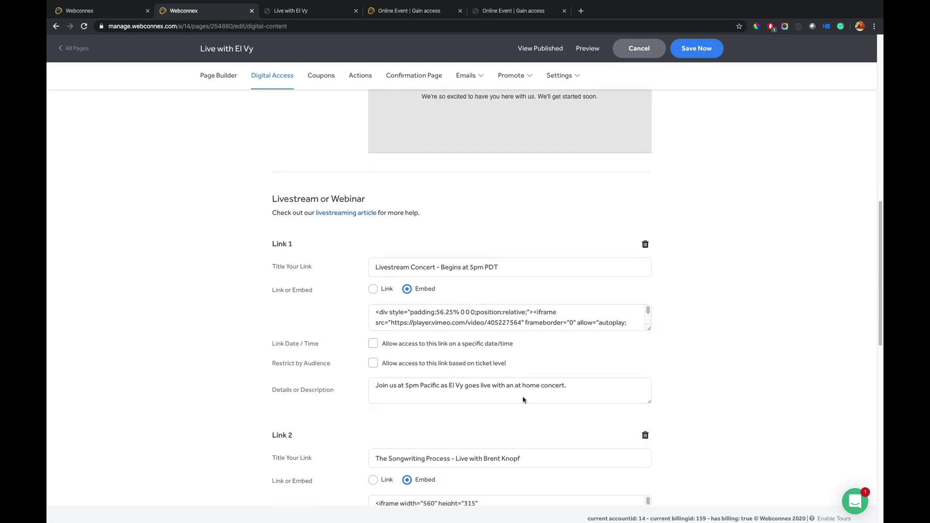
{"action": "scroll", "coordinate": [577, 352], "scroll_direction": "down", "scroll_amount": 6}
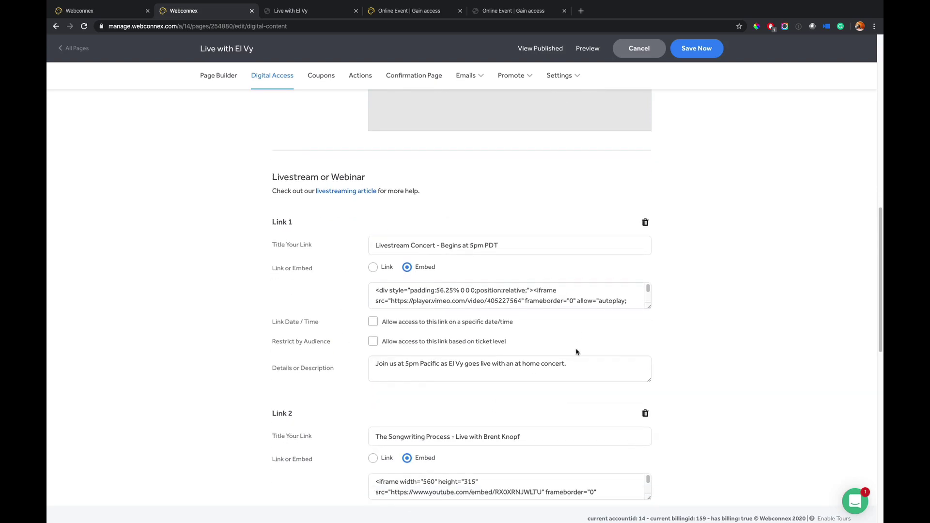
{"action": "scroll", "coordinate": [577, 351], "scroll_direction": "down", "scroll_amount": 4}
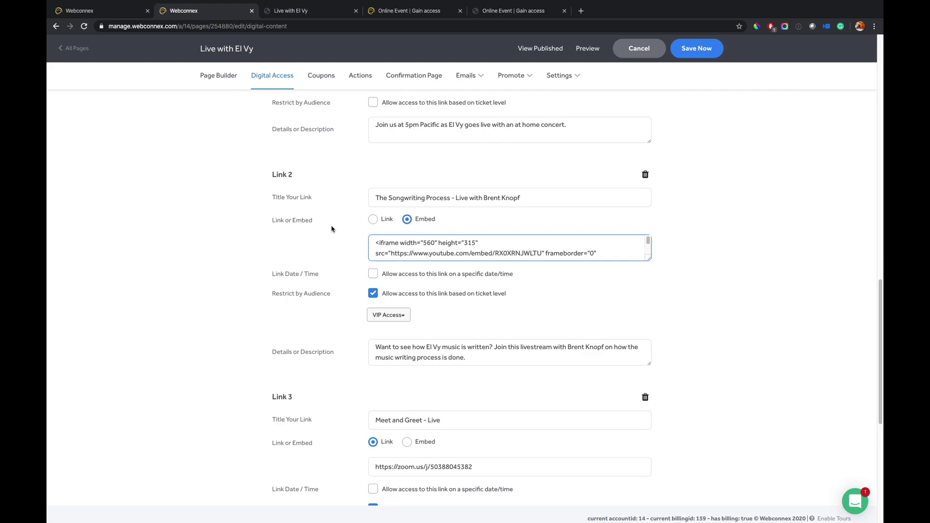
- Re-apply Link 2's ticket-level restriction, limiting it to VIP Access holders
{"action": "left_click", "coordinate": [373, 294]}
{"action": "left_click", "coordinate": [374, 294]}
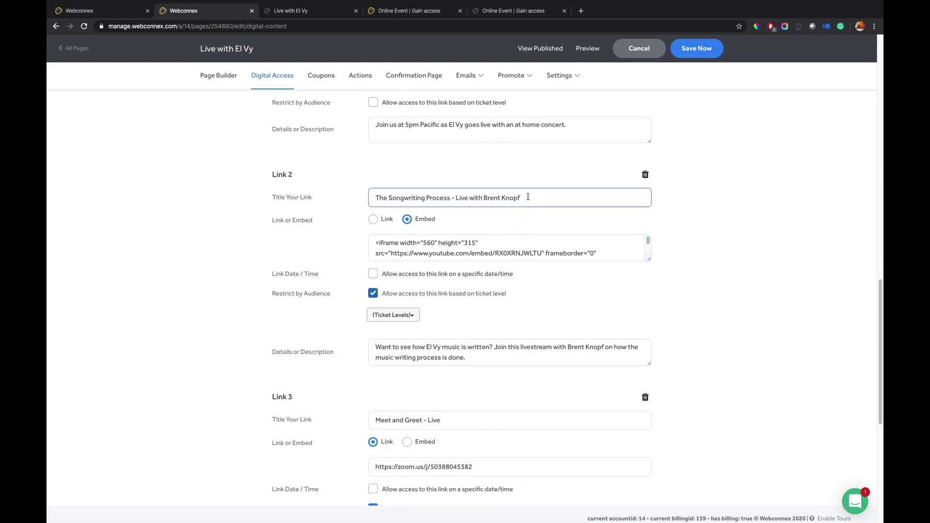
{"action": "left_click", "coordinate": [402, 315]}
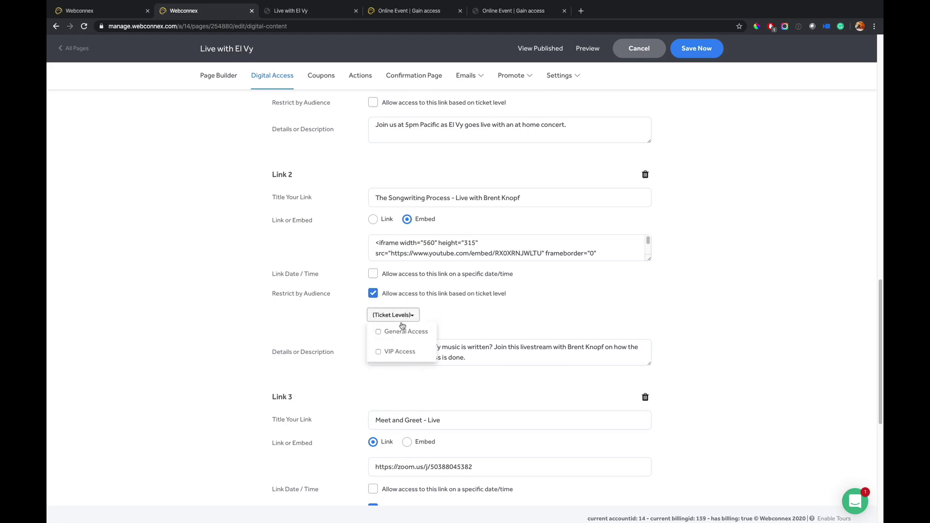
{"action": "left_click", "coordinate": [402, 357]}
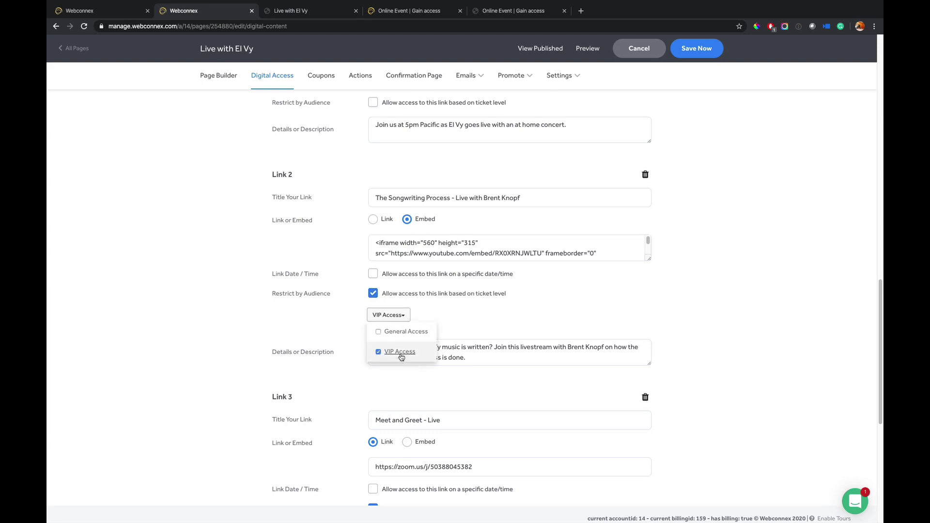
{"action": "left_click", "coordinate": [547, 318]}
- Limit Link 3, Meet and Greet - Live, to VIP Access ticket holders too
{"action": "scroll", "coordinate": [547, 318], "scroll_direction": "down", "scroll_amount": 3}
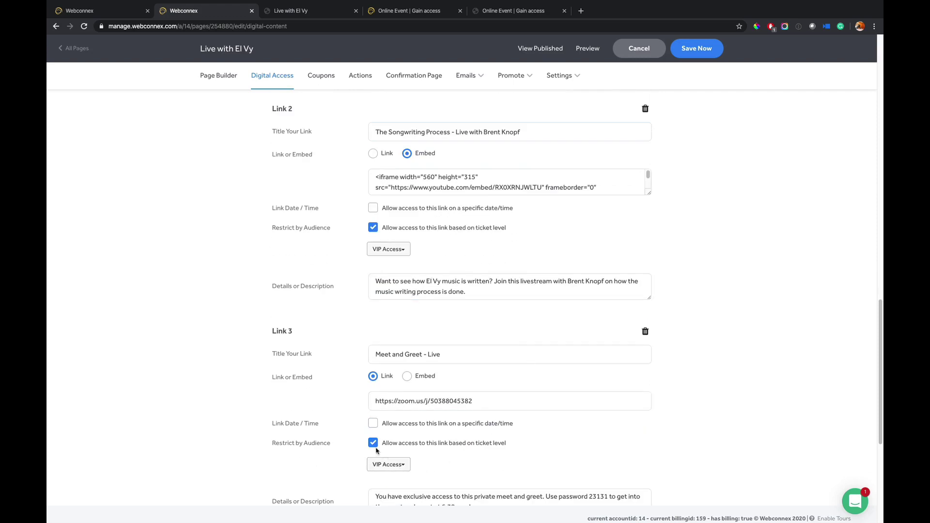
{"action": "left_click", "coordinate": [373, 443]}
{"action": "left_click", "coordinate": [373, 443]}
{"action": "left_click", "coordinate": [404, 466]}
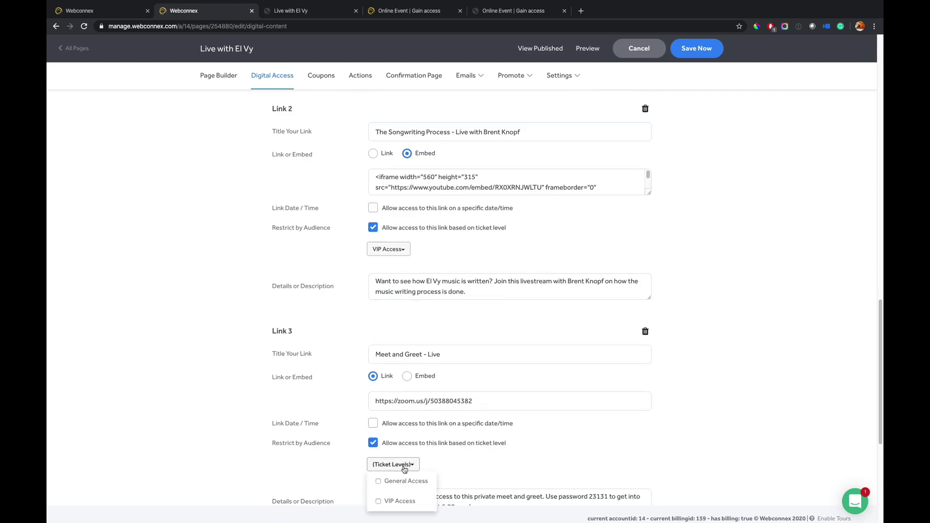
{"action": "left_click", "coordinate": [400, 501]}
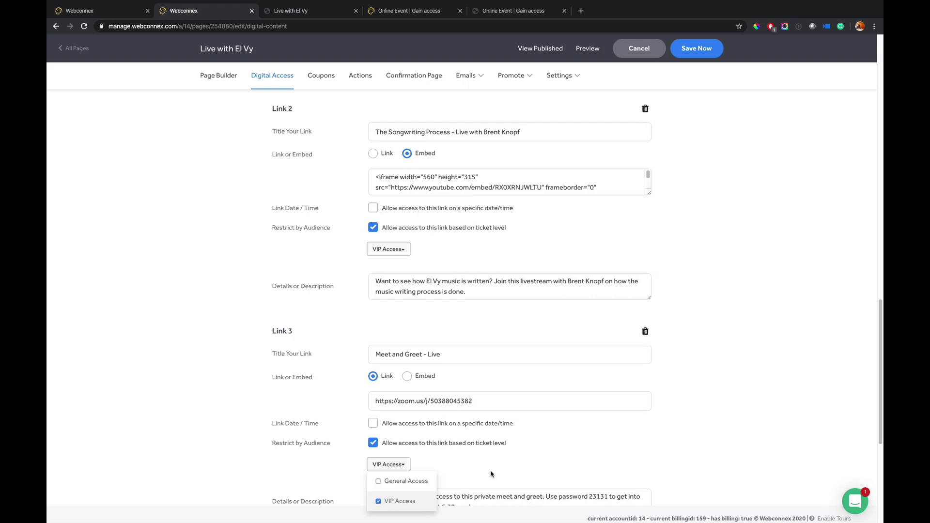
{"action": "left_click", "coordinate": [508, 472]}
{"action": "left_click", "coordinate": [514, 398]}
{"action": "scroll", "coordinate": [514, 398], "scroll_direction": "down", "scroll_amount": 1}
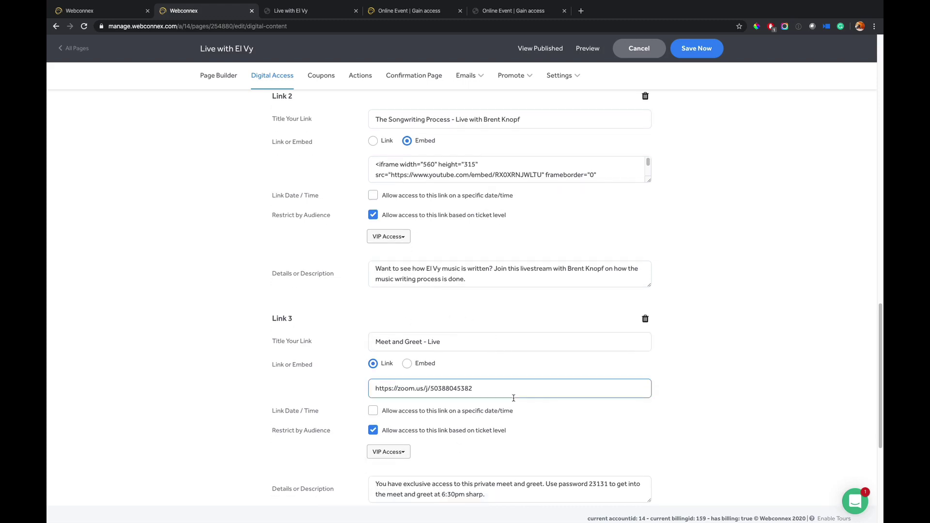
{"action": "scroll", "coordinate": [487, 382], "scroll_direction": "down", "scroll_amount": 1}
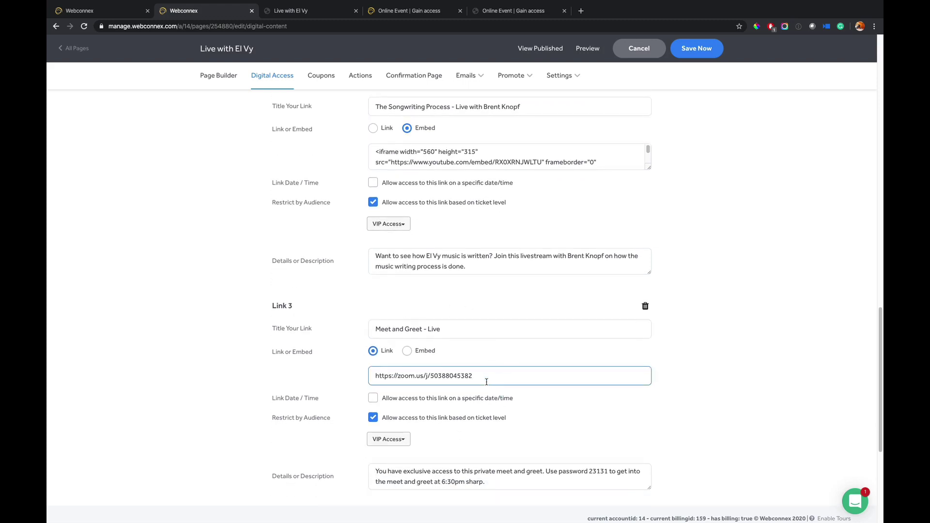
{"action": "left_click", "coordinate": [456, 291]}
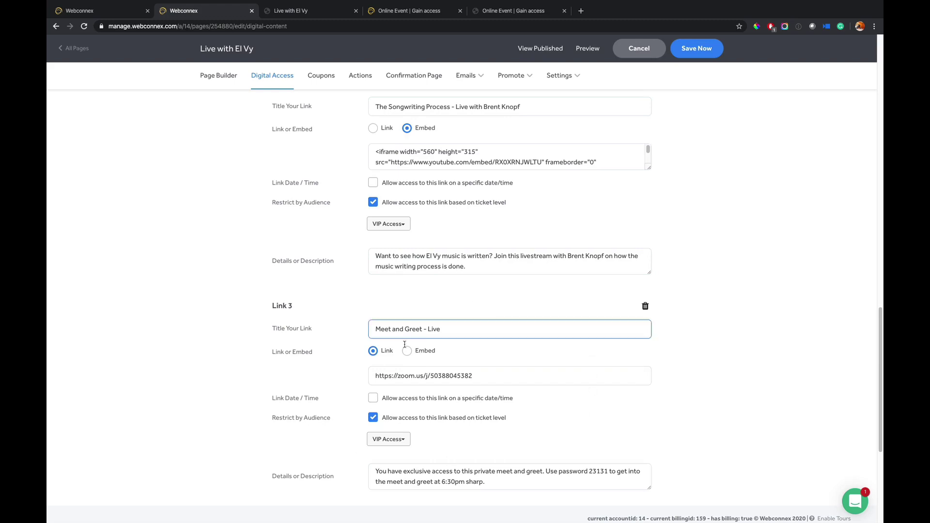
- Review the livestream links, on-demand videos and downloads sections, then return toward the top
{"action": "scroll", "coordinate": [497, 403], "scroll_direction": "down", "scroll_amount": 1}
{"action": "scroll", "coordinate": [497, 403], "scroll_direction": "down", "scroll_amount": 4}
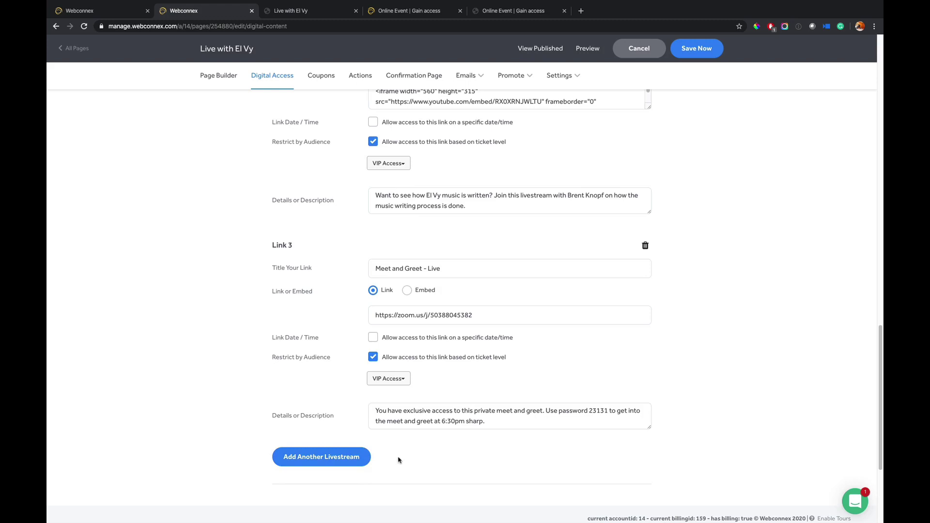
{"action": "scroll", "coordinate": [411, 459], "scroll_direction": "down", "scroll_amount": 6}
{"action": "scroll", "coordinate": [503, 421], "scroll_direction": "down", "scroll_amount": 1}
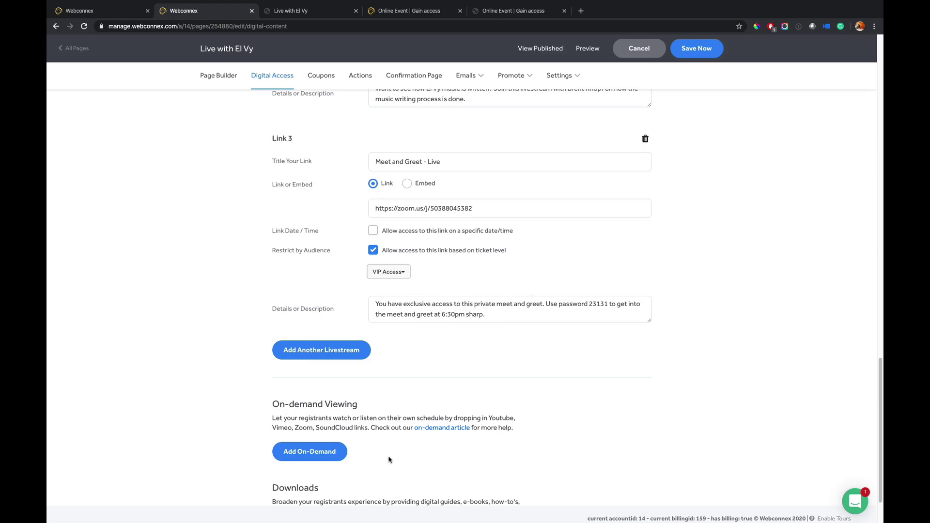
{"action": "scroll", "coordinate": [390, 459], "scroll_direction": "down", "scroll_amount": 3}
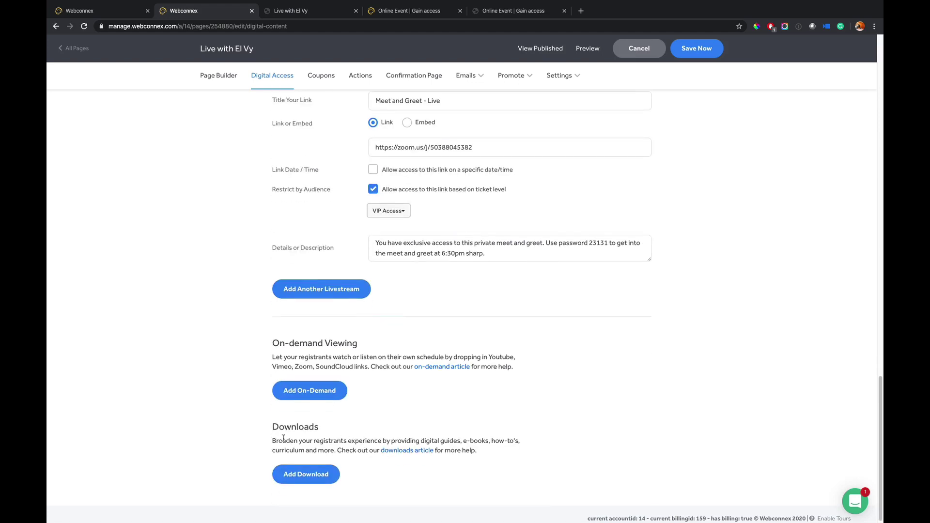
{"action": "scroll", "coordinate": [390, 491], "scroll_direction": "up", "scroll_amount": 20}
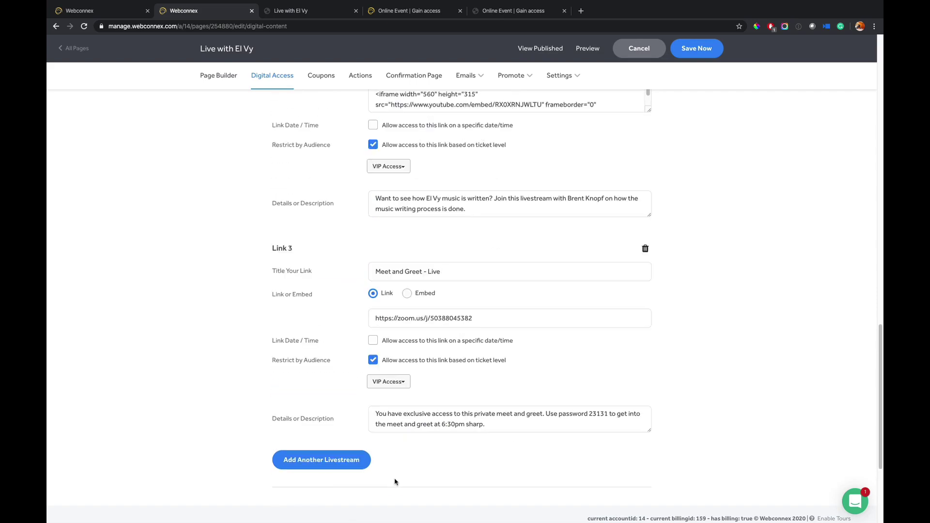
{"action": "scroll", "coordinate": [395, 483], "scroll_direction": "up", "scroll_amount": 4}
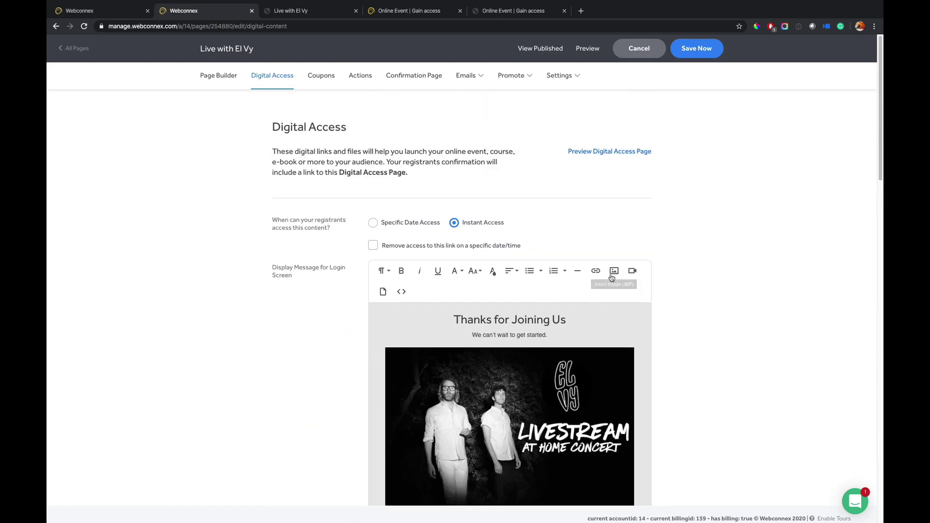
- Save the digital access changes and check the Songwriting Process and Meet and Greet items in the preview
{"action": "left_click", "coordinate": [698, 51]}
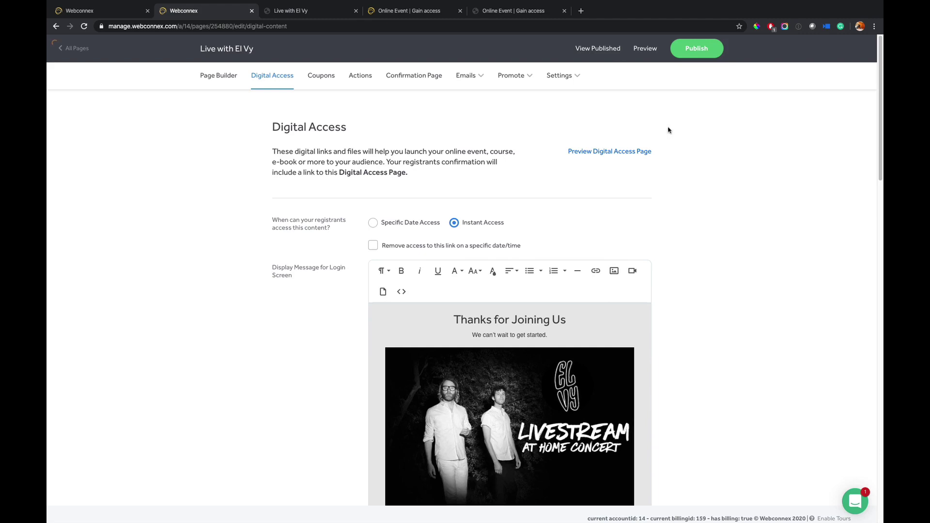
{"action": "left_click", "coordinate": [625, 152]}
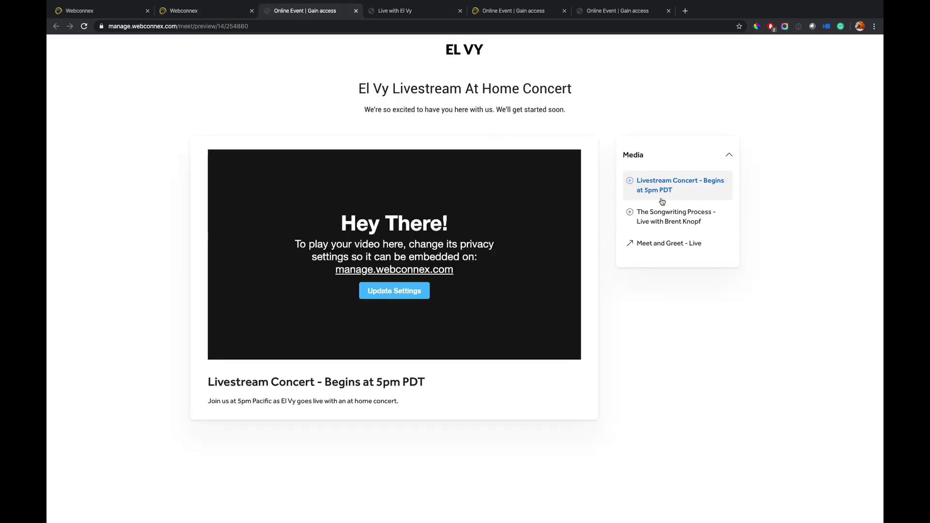
{"action": "left_click", "coordinate": [673, 218]}
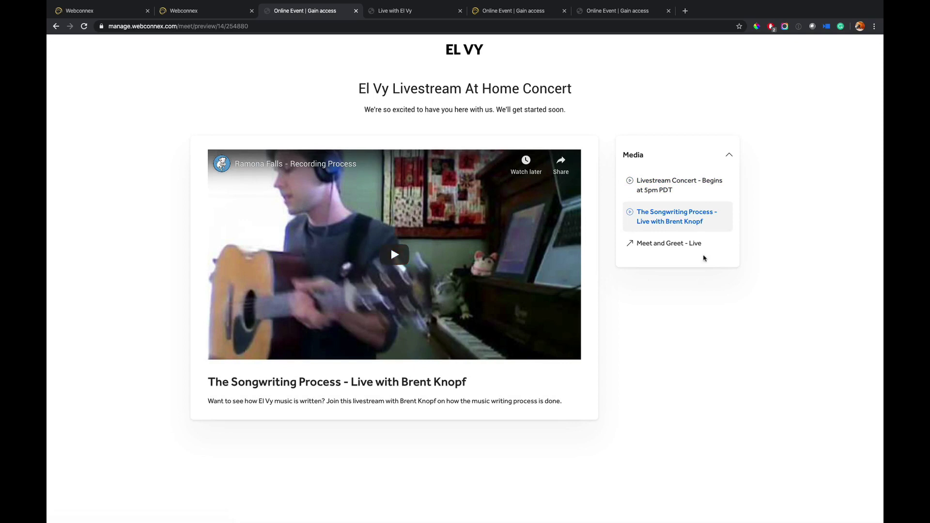
{"action": "left_click", "coordinate": [695, 246]}
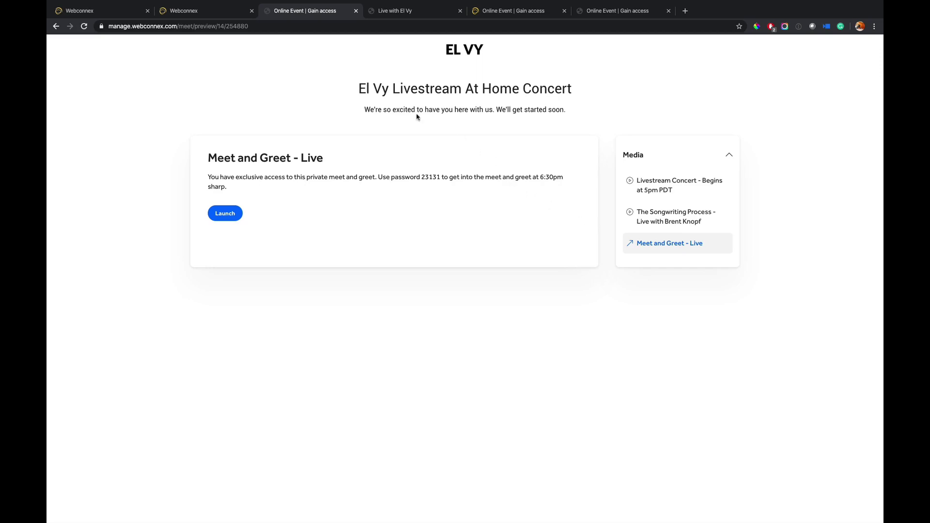
{"action": "left_click", "coordinate": [234, 17]}
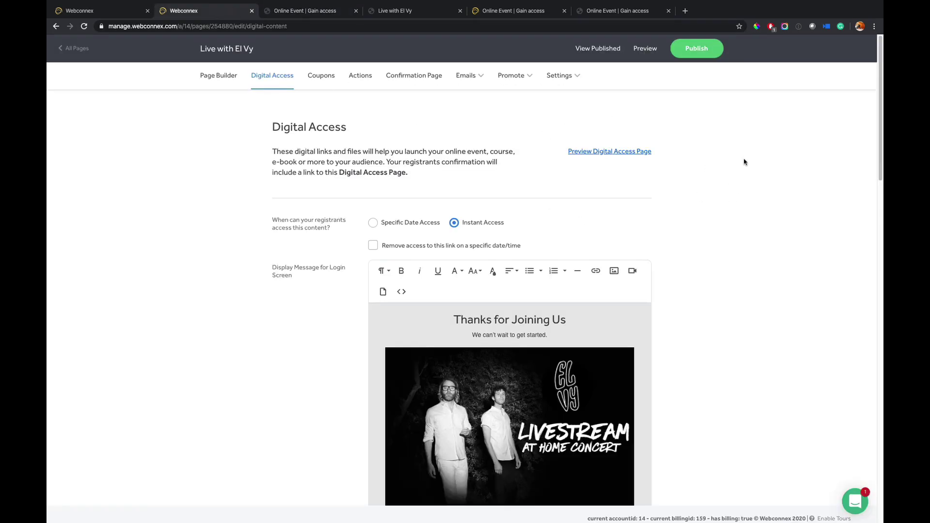
- Publish Live with El Vy and open its public ticket page
{"action": "left_click", "coordinate": [696, 48]}
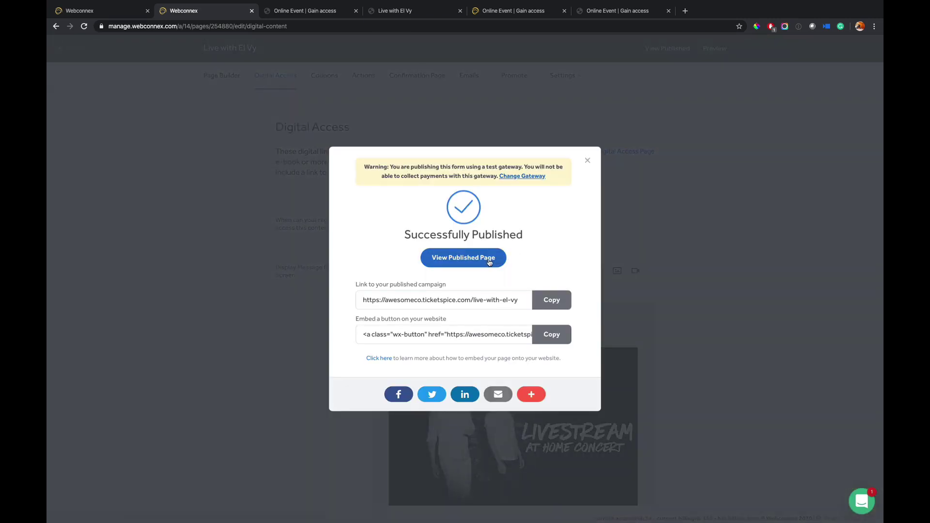
{"action": "left_click", "coordinate": [488, 262]}
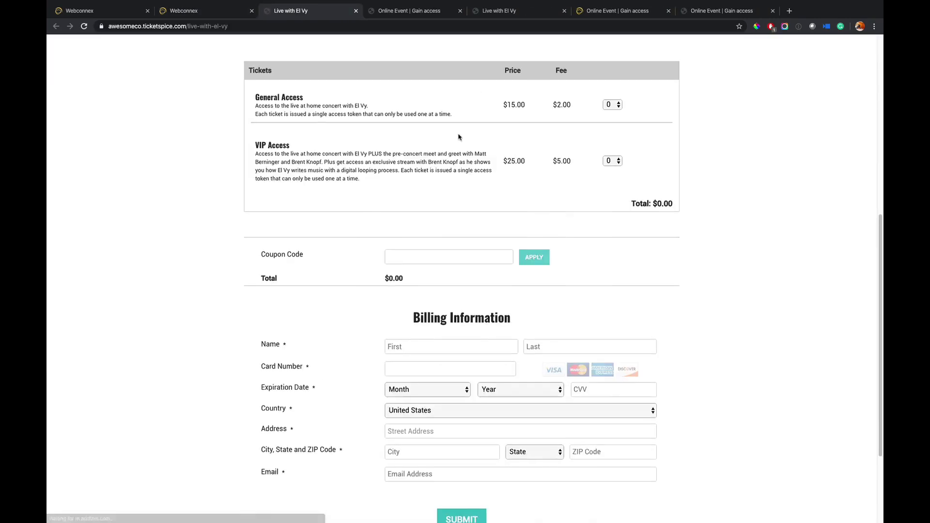
{"action": "scroll", "coordinate": [459, 137], "scroll_direction": "up", "scroll_amount": 8}
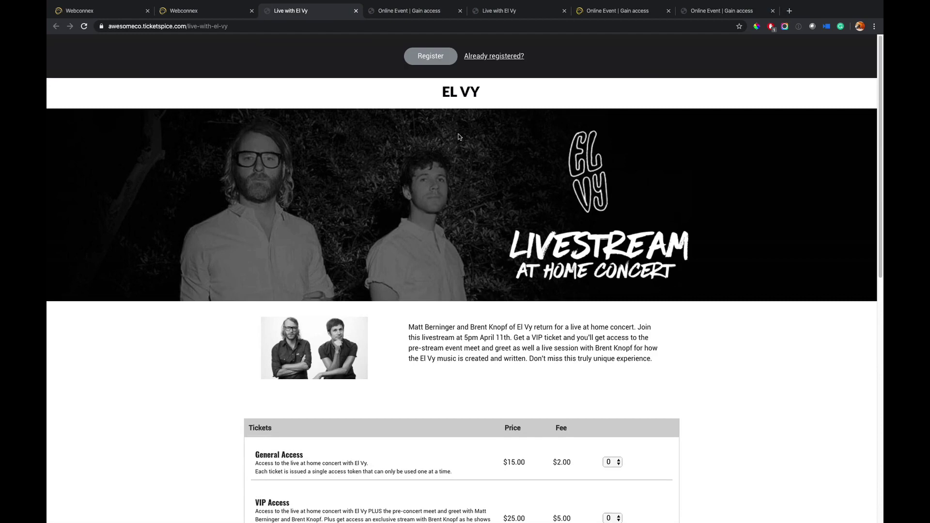
- Close the four leftover 'Online Event | Gain access' preview tabs and scroll the ticket page
{"action": "left_click", "coordinate": [452, 14]}
{"action": "left_click", "coordinate": [460, 11]}
{"action": "left_click", "coordinate": [460, 11]}
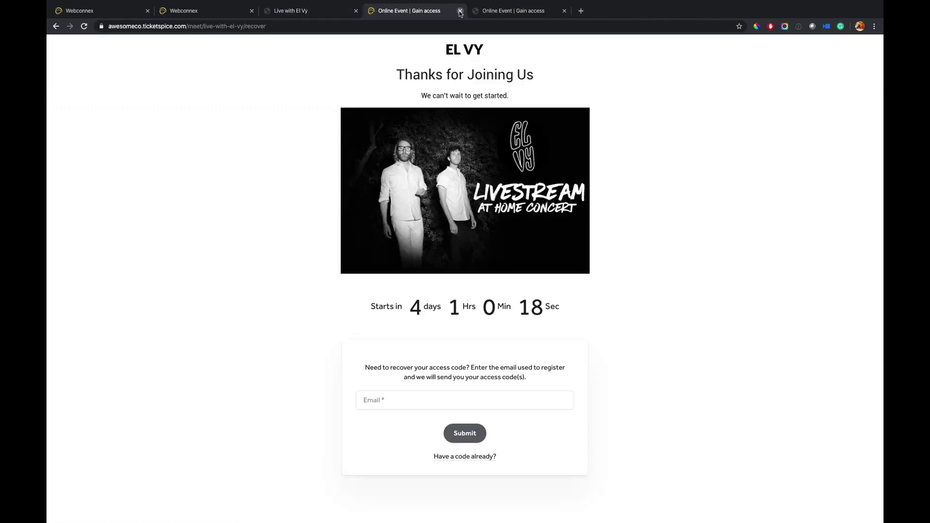
{"action": "left_click", "coordinate": [461, 11]}
{"action": "left_click", "coordinate": [460, 11]}
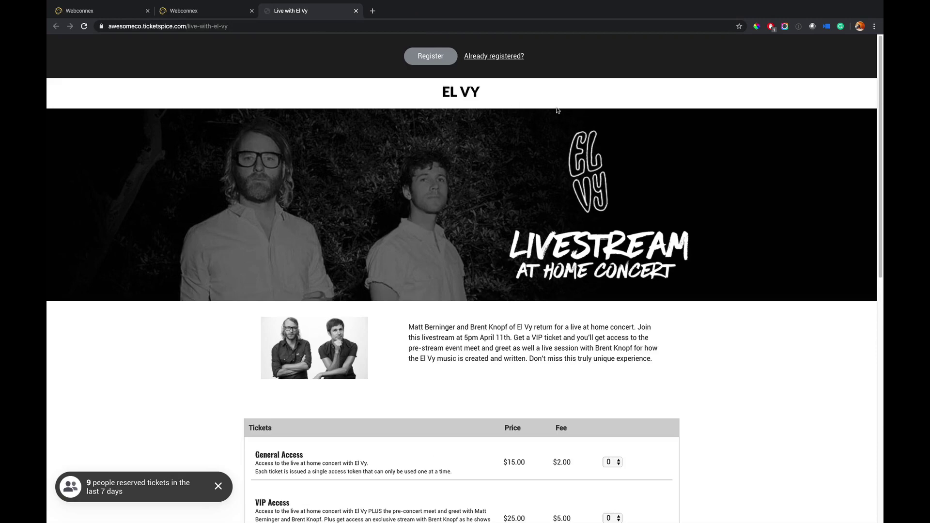
{"action": "scroll", "coordinate": [567, 160], "scroll_direction": "down", "scroll_amount": 3}
{"action": "scroll", "coordinate": [575, 193], "scroll_direction": "down", "scroll_amount": 2}
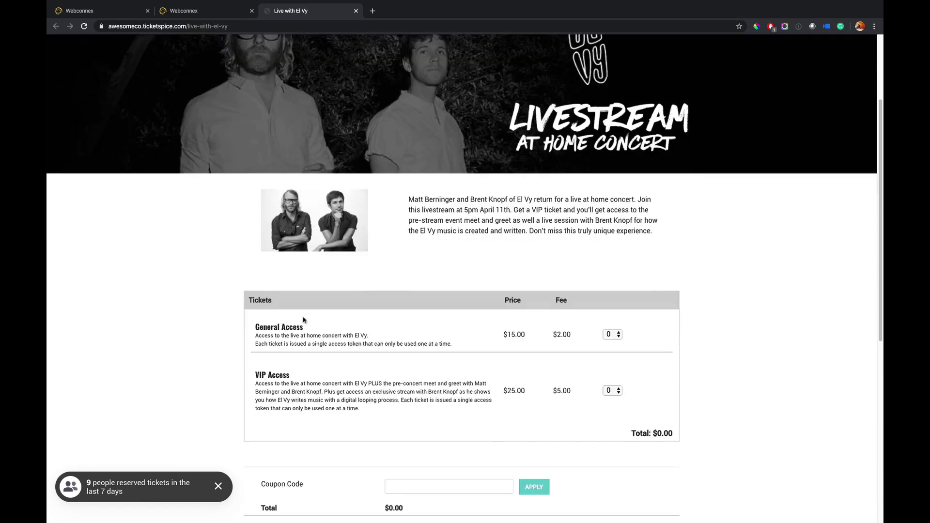
- Select 2 VIP Access tickets on the public event page
{"action": "left_click", "coordinate": [615, 395]}
{"action": "left_click", "coordinate": [614, 410]}
{"action": "scroll", "coordinate": [682, 369], "scroll_direction": "down", "scroll_amount": 1}
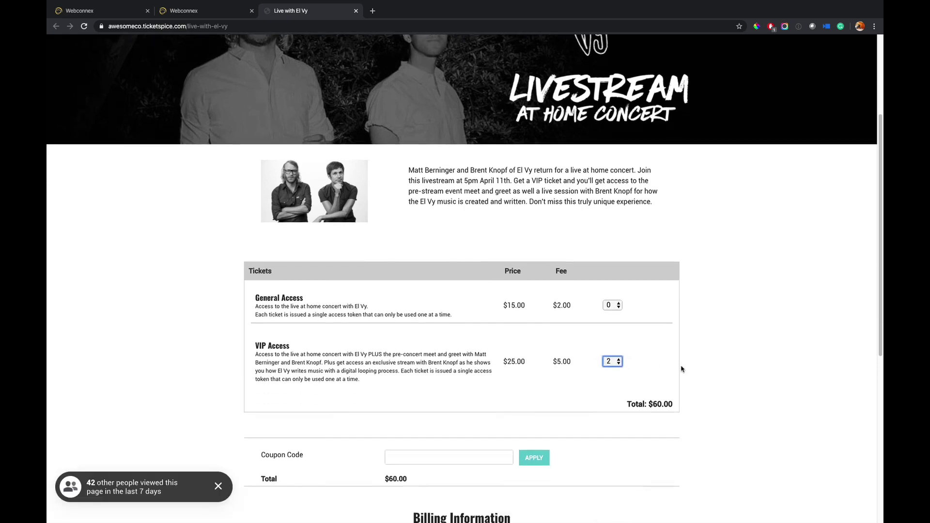
{"action": "scroll", "coordinate": [682, 370], "scroll_direction": "down", "scroll_amount": 6}
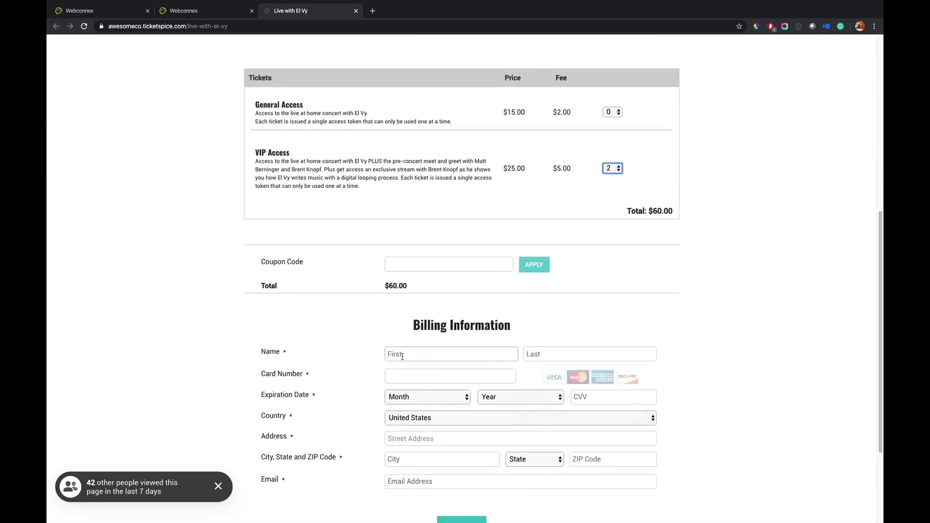
- Fill the billing details from saved information and enter the test card number
{"action": "left_click", "coordinate": [402, 356]}
{"action": "left_click", "coordinate": [420, 377]}
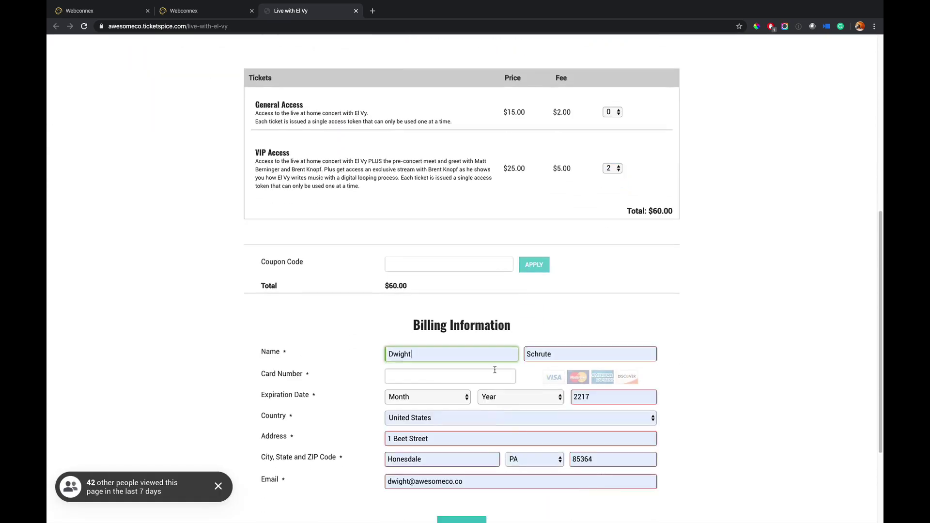
{"action": "left_click", "coordinate": [420, 381]}
{"action": "type", "text": "4111 1111 11"}
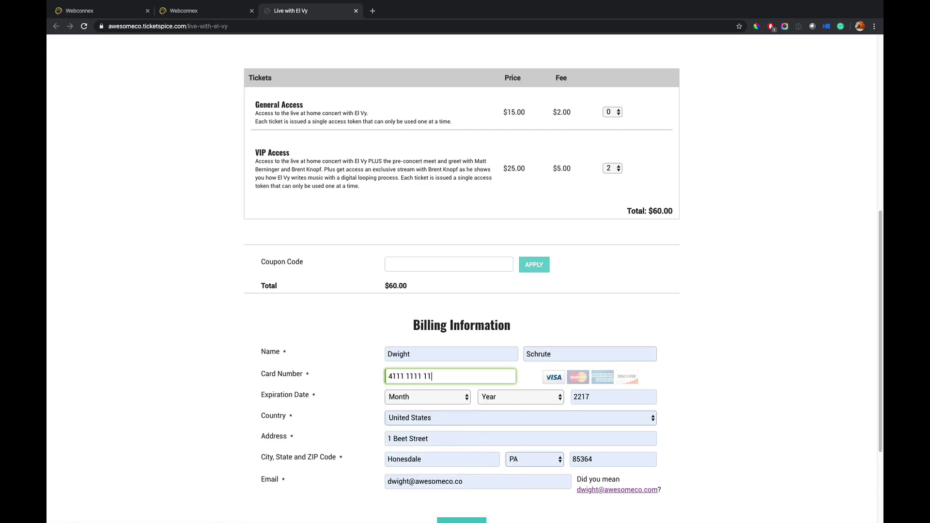
{"action": "type", "text": "11 1111"}
{"action": "left_click_drag", "start_coordinate": [456, 379], "coordinate": [388, 374]}
{"action": "key", "text": "shift+Tab"}
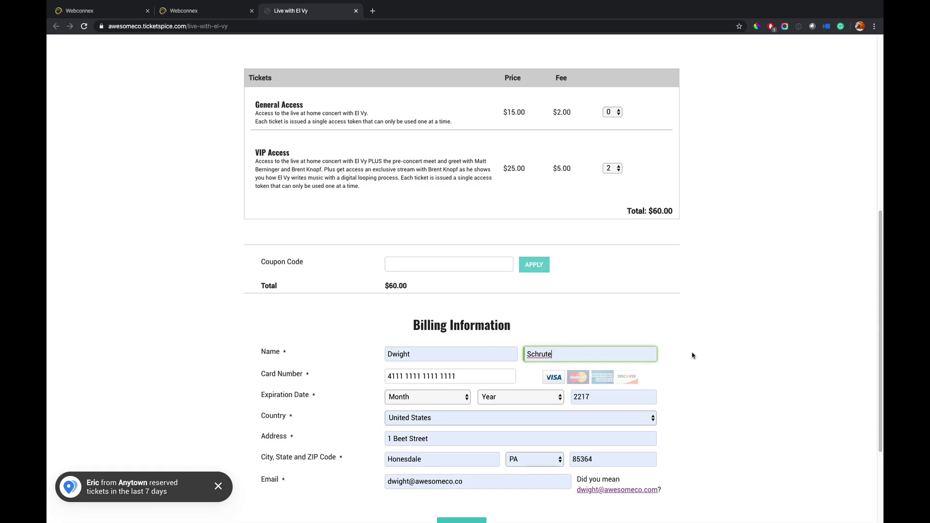
{"action": "scroll", "coordinate": [692, 354], "scroll_direction": "down", "scroll_amount": 2}
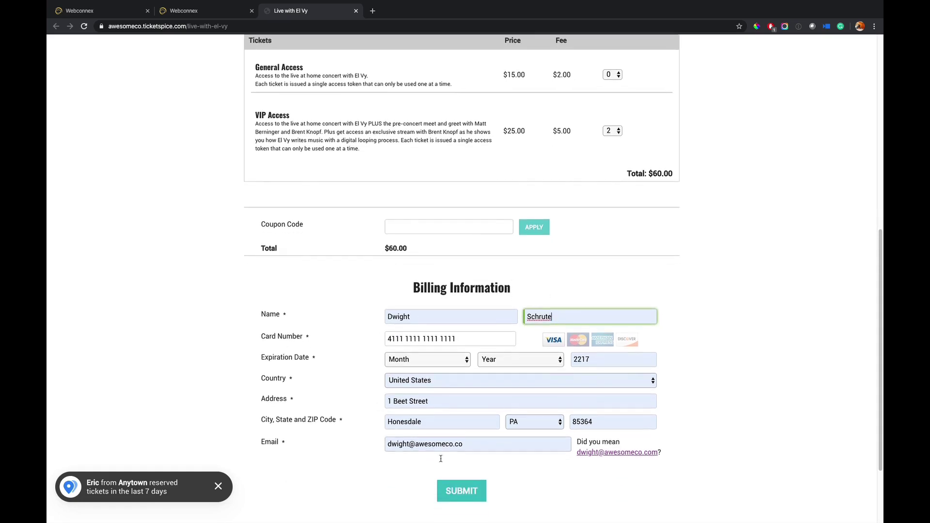
{"action": "scroll", "coordinate": [508, 461], "scroll_direction": "down", "scroll_amount": 2}
{"action": "left_click", "coordinate": [474, 447]}
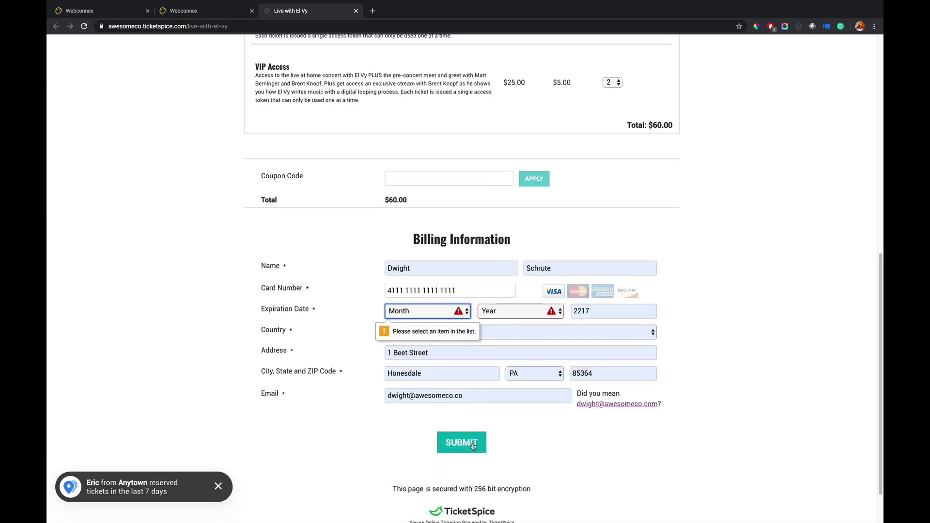
- Set the card expiry to 02/2022, correct the security code, and submit the $60.00 order
{"action": "left_click", "coordinate": [436, 314]}
{"action": "left_click", "coordinate": [440, 330]}
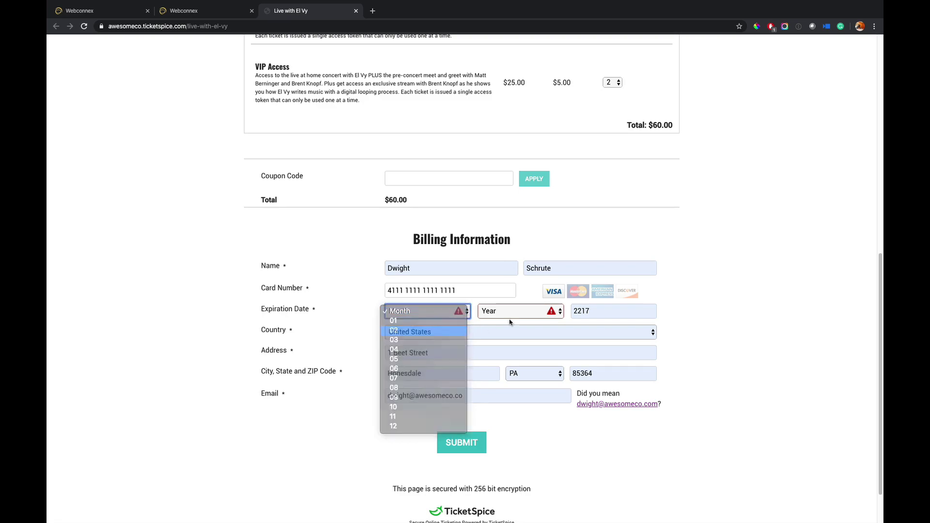
{"action": "left_click", "coordinate": [440, 328]}
{"action": "left_click", "coordinate": [520, 311]}
{"action": "left_click", "coordinate": [519, 330]}
{"action": "left_click", "coordinate": [619, 314]}
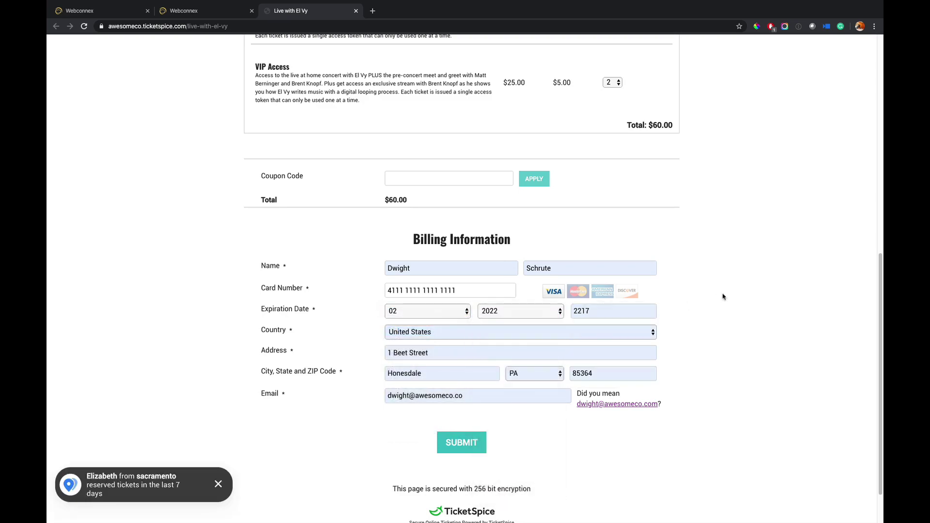
{"action": "key", "text": "BackSpace"}
{"action": "key", "text": "BackSpace"}
{"action": "key", "text": "BackSpace"}
{"action": "type", "text": "22"}
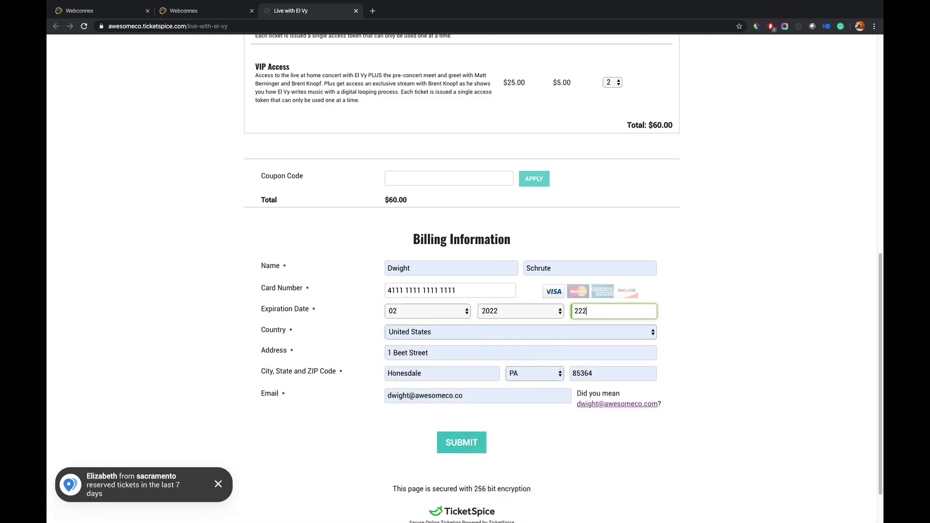
{"action": "left_click", "coordinate": [725, 327]}
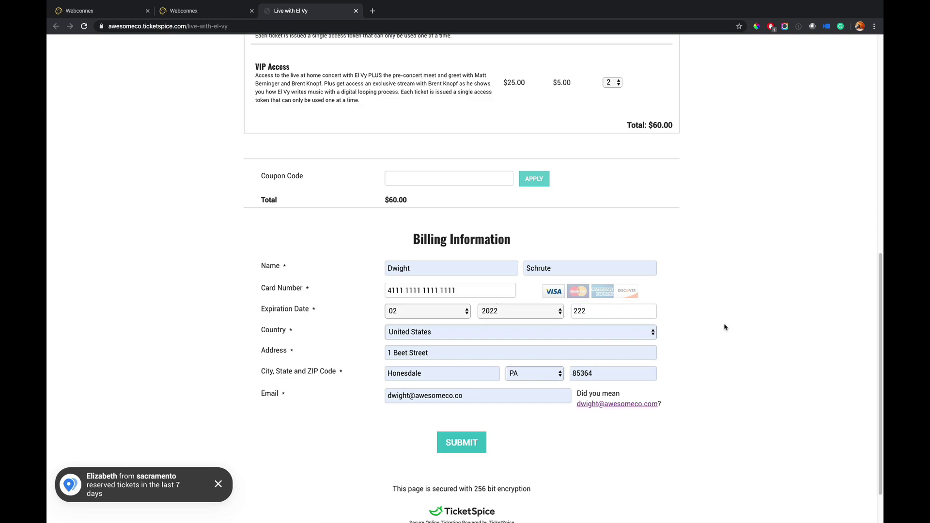
{"action": "left_click", "coordinate": [480, 441]}
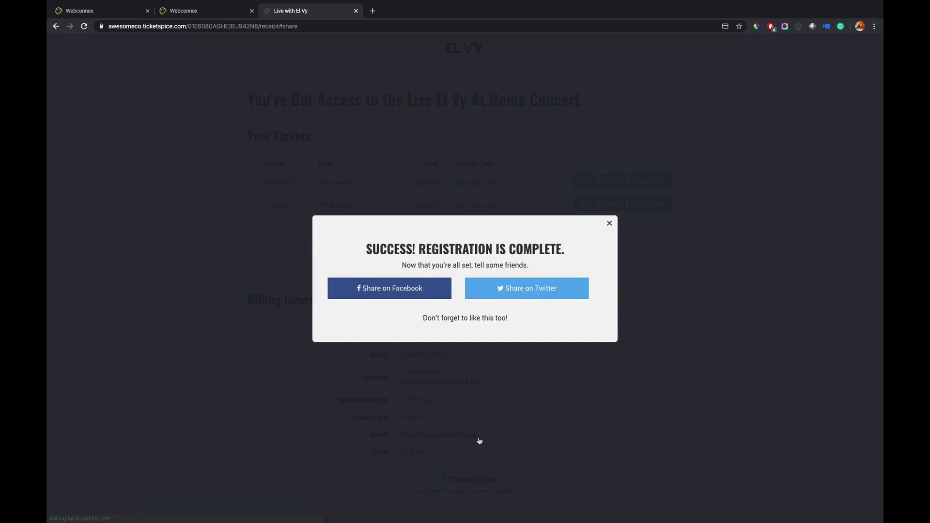
- Dismiss the success and text-ticket popups, then use Ticket #1's access code to open the El Vy access page
{"action": "left_click", "coordinate": [610, 223]}
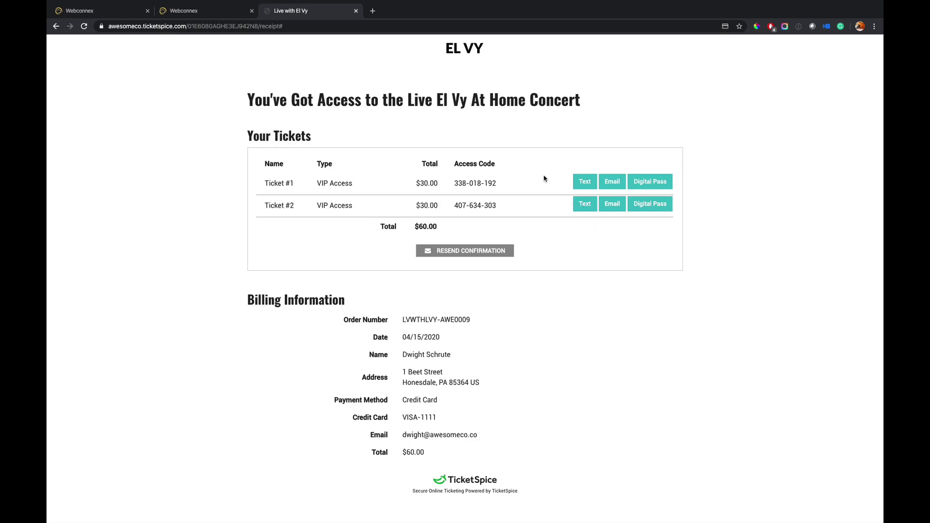
{"action": "left_click_drag", "start_coordinate": [493, 214], "coordinate": [457, 202]}
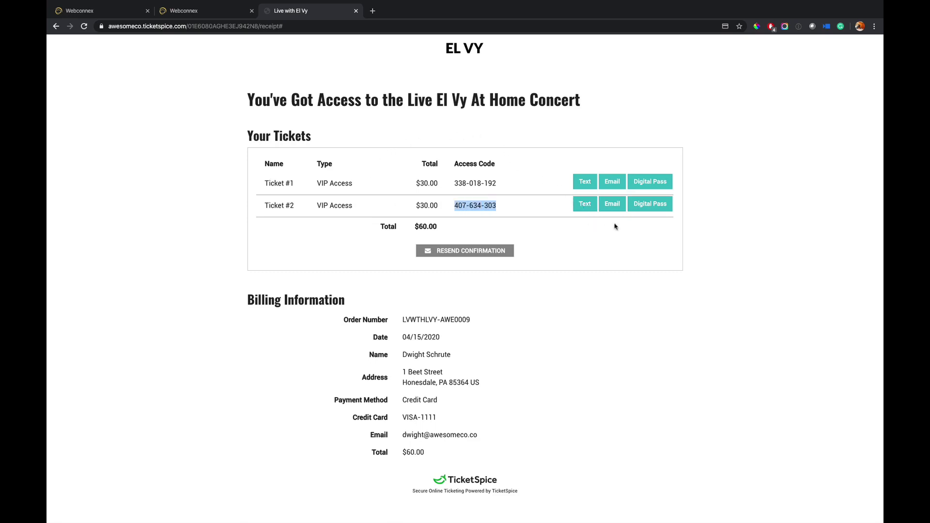
{"action": "left_click", "coordinate": [588, 207]}
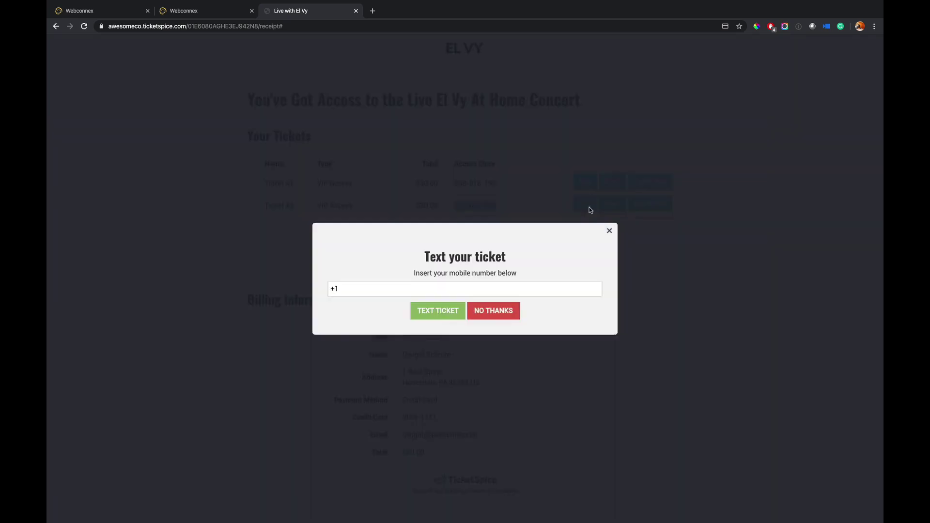
{"action": "left_click", "coordinate": [613, 234]}
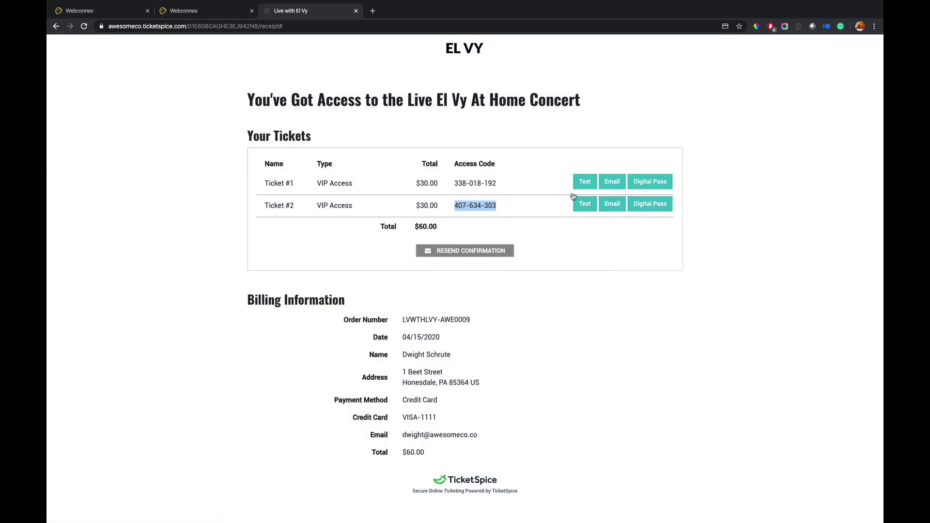
{"action": "triple_click", "coordinate": [472, 185]}
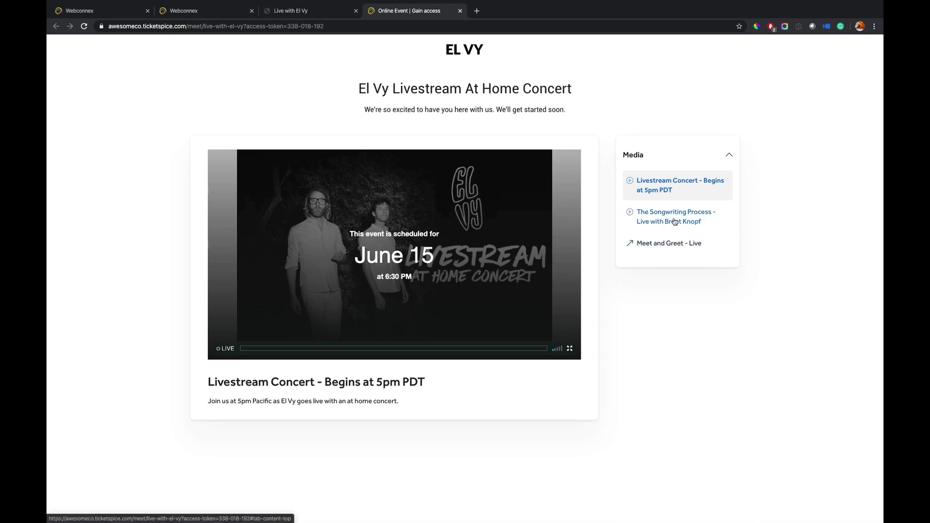
- View The Songwriting Process and Meet and Greet - Live media items, check the meeting password, then collapse Media
{"action": "left_click", "coordinate": [675, 222]}
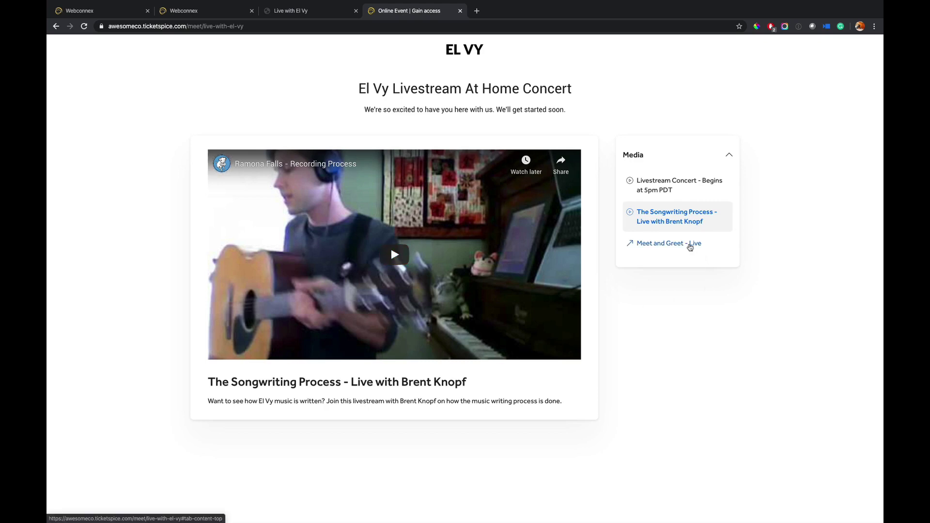
{"action": "left_click", "coordinate": [691, 245]}
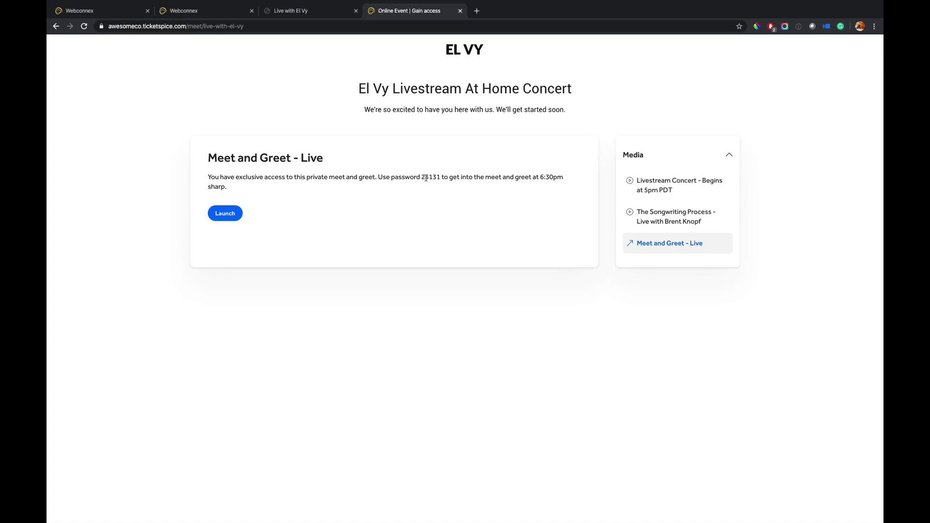
{"action": "left_click_drag", "start_coordinate": [422, 178], "coordinate": [439, 179]}
{"action": "left_click", "coordinate": [446, 197]}
{"action": "left_click", "coordinate": [728, 156]}
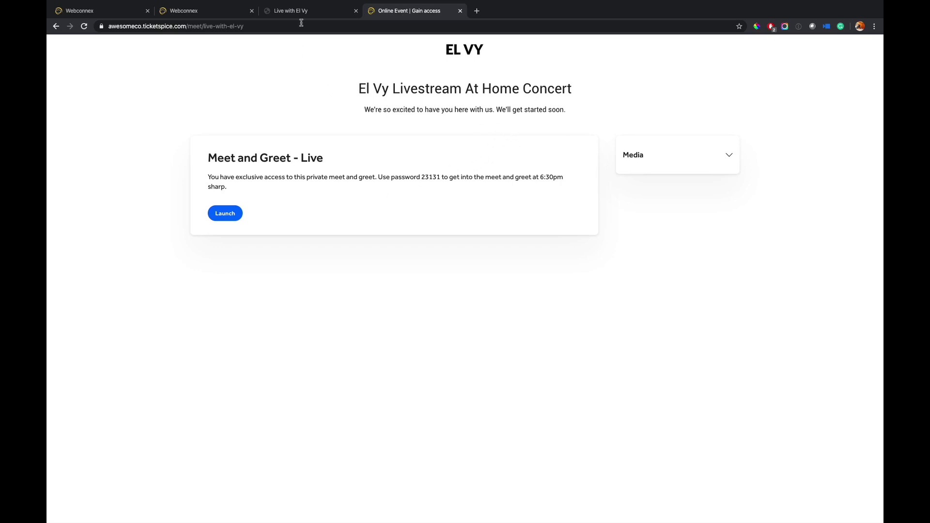
- Back in the admin tab, close the publish dialog and open the newest Live with El Vy order's details
{"action": "left_click", "coordinate": [223, 12]}
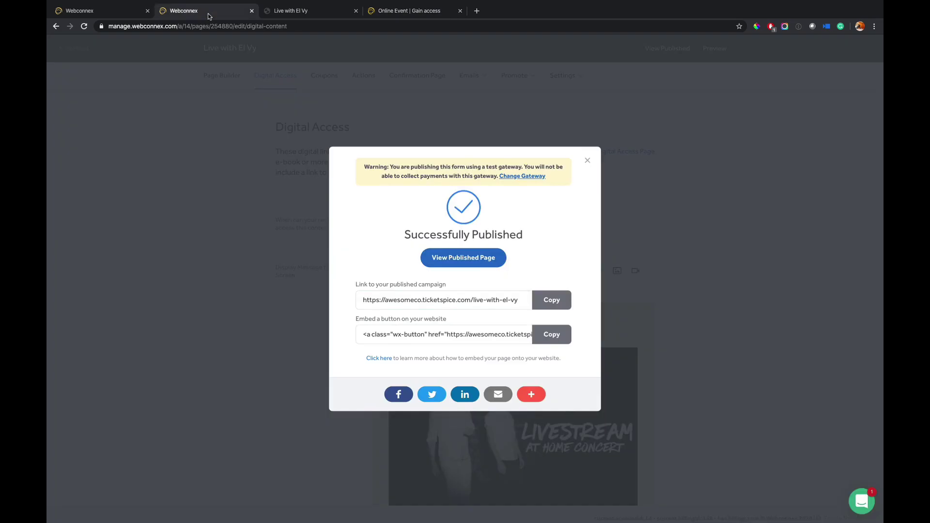
{"action": "left_click", "coordinate": [587, 160]}
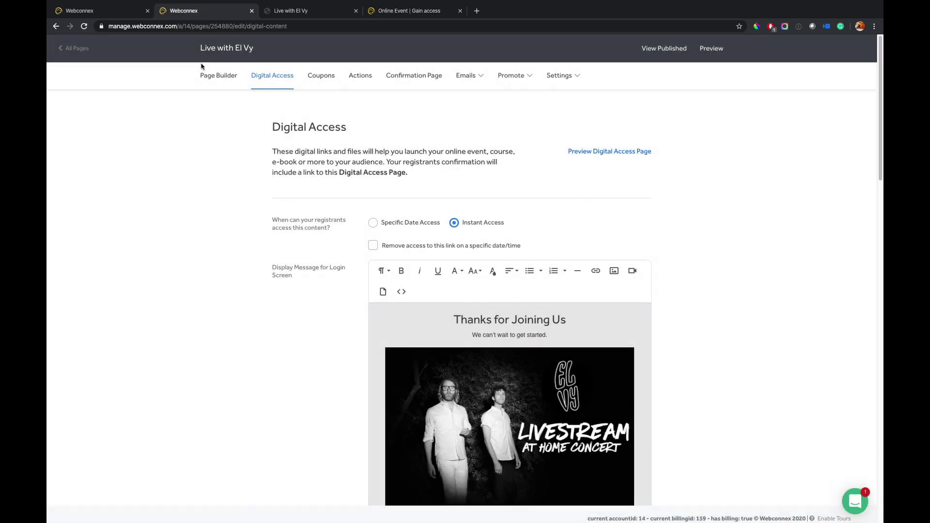
{"action": "left_click", "coordinate": [79, 49]}
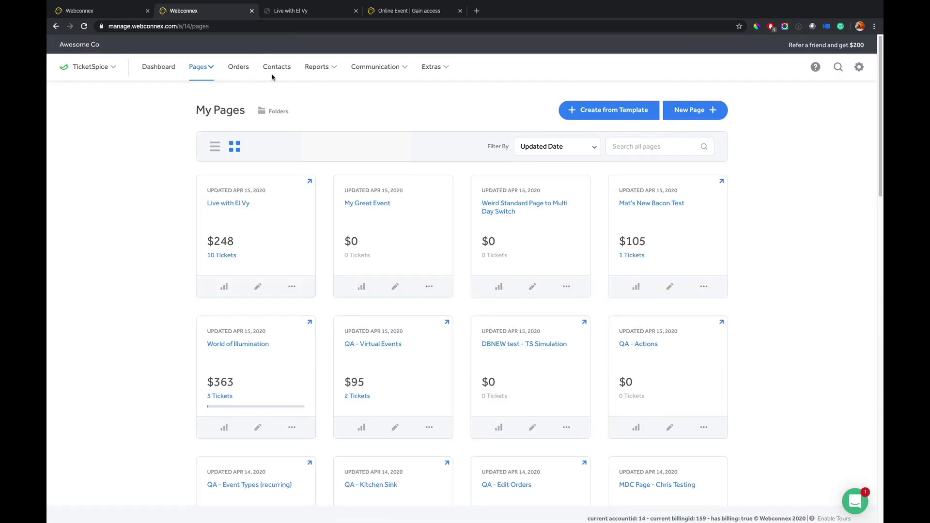
{"action": "left_click", "coordinate": [238, 67]}
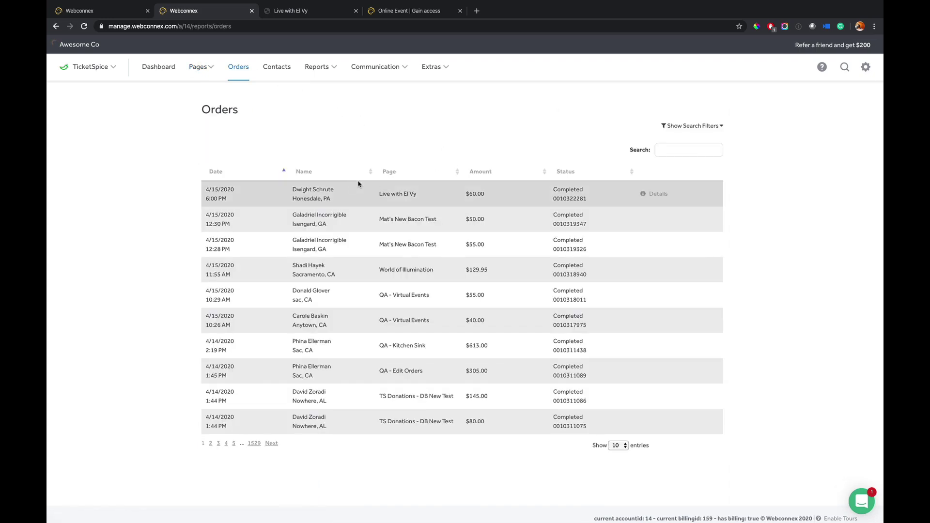
{"action": "left_click", "coordinate": [653, 196]}
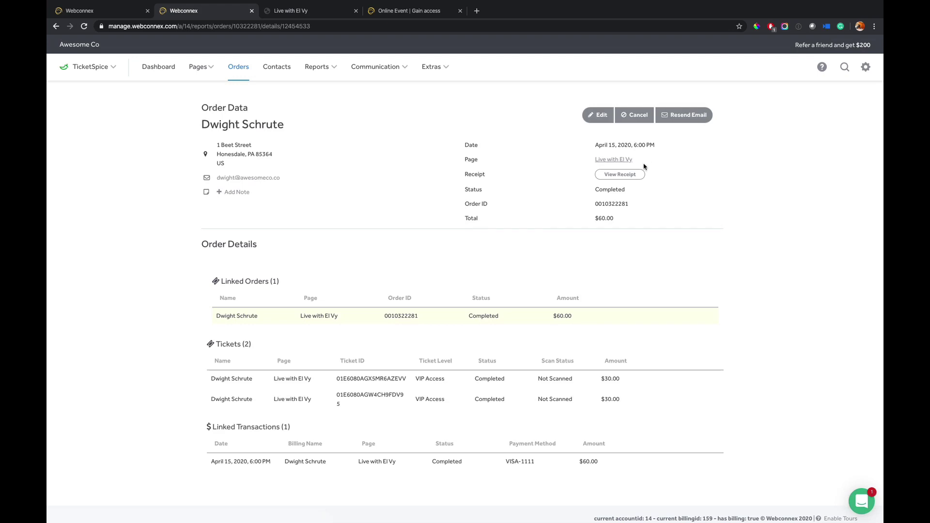
{"action": "left_click", "coordinate": [600, 115]}
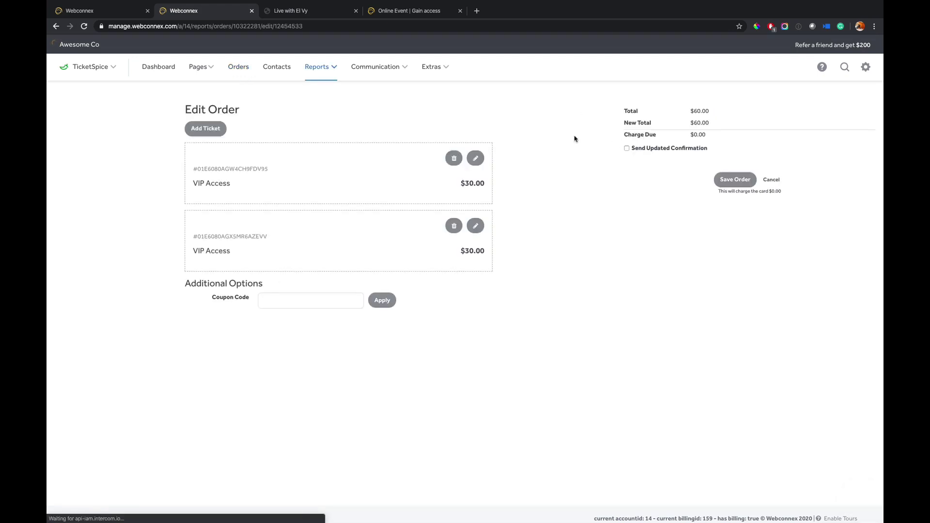
{"action": "left_click", "coordinate": [207, 130]}
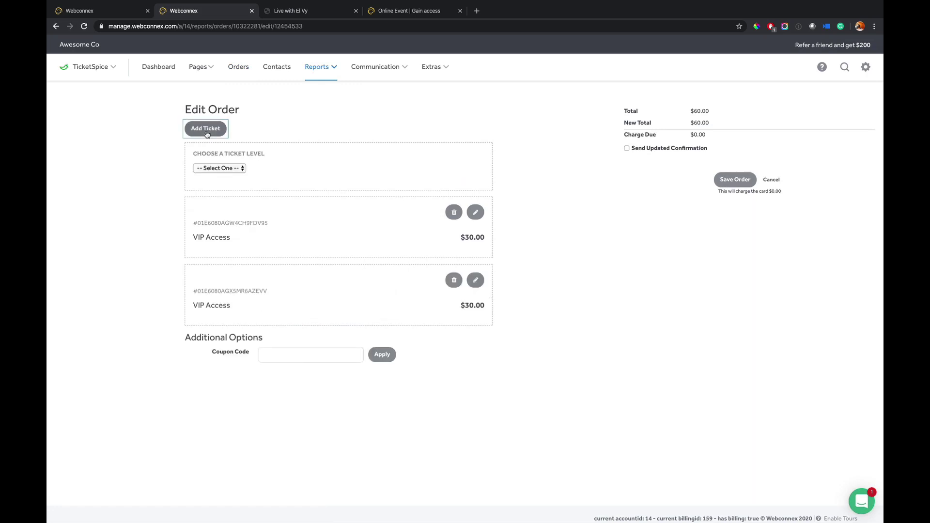
{"action": "left_click", "coordinate": [225, 166]}
{"action": "left_click", "coordinate": [231, 177]}
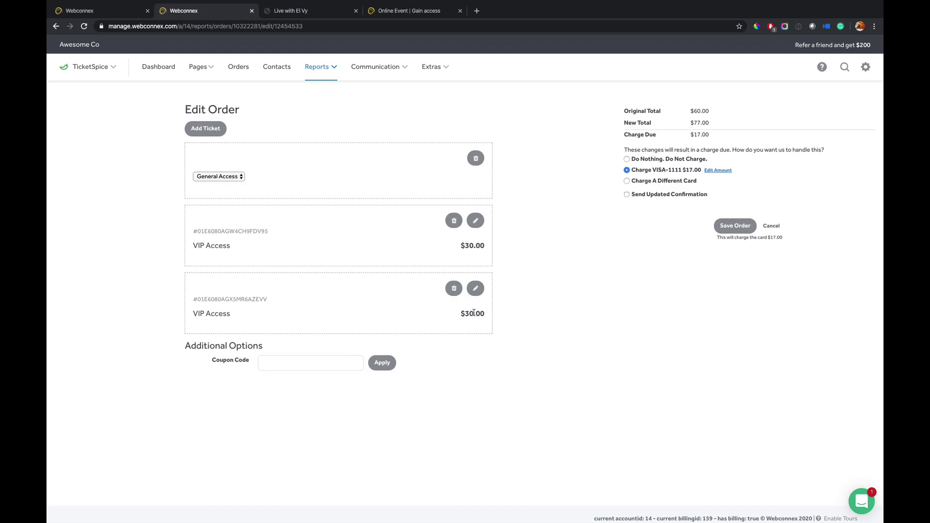
{"action": "left_click", "coordinate": [765, 228]}
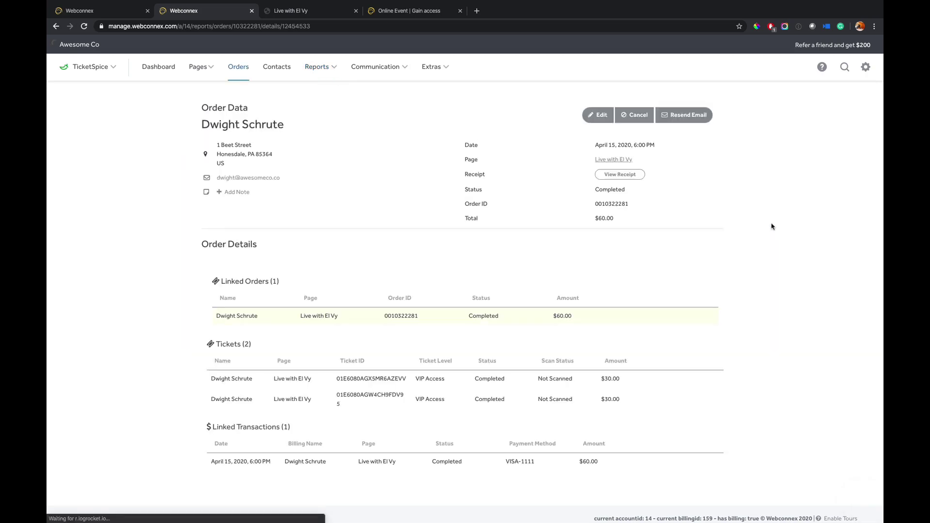
{"action": "left_click", "coordinate": [637, 115]}
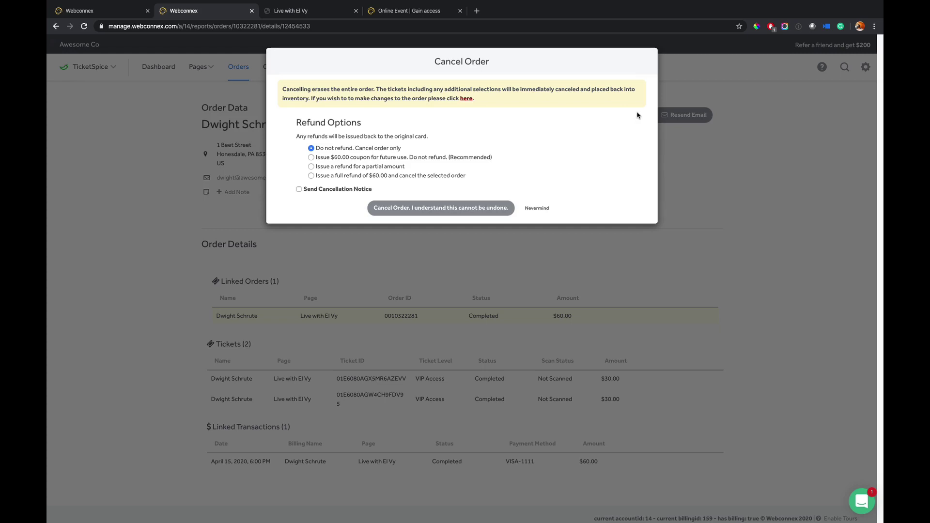
{"action": "left_click", "coordinate": [381, 157]}
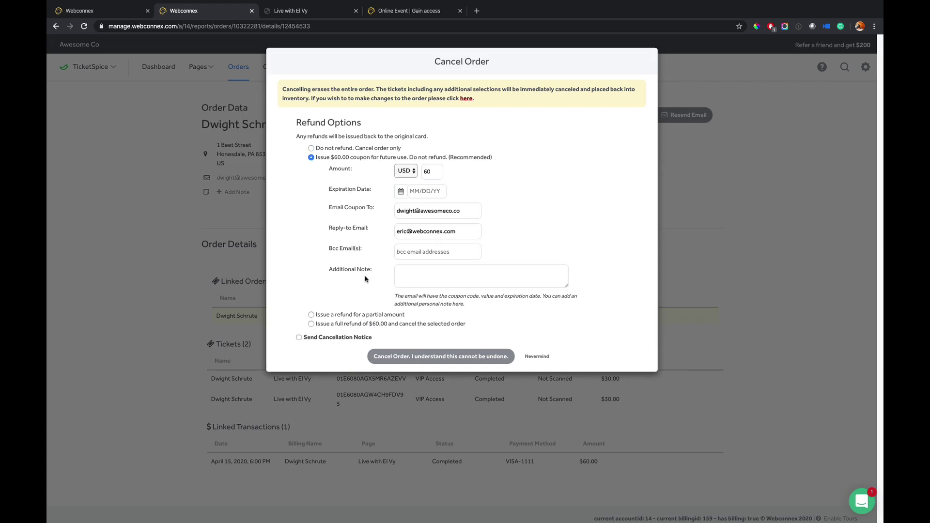
{"action": "left_click", "coordinate": [357, 315]}
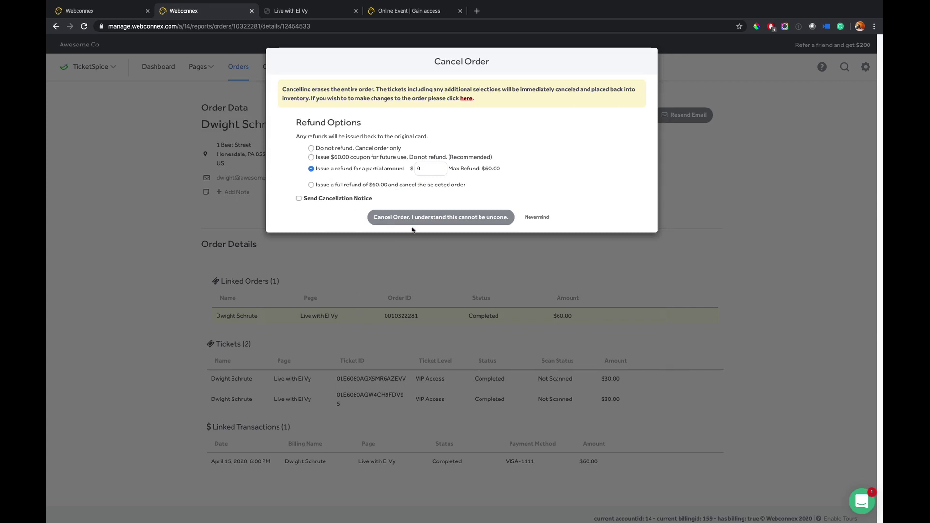
{"action": "left_click", "coordinate": [538, 219]}
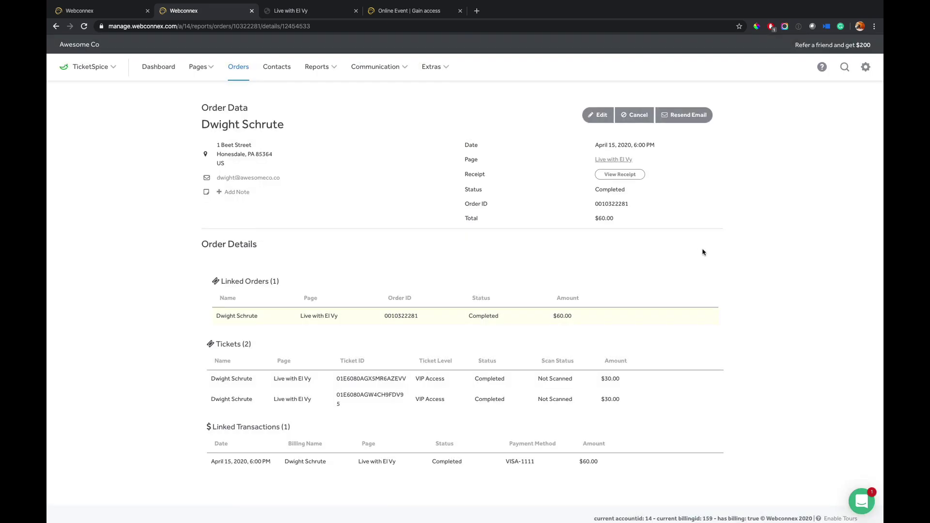
- Show the All Pages list via the Pages menu, with Live with El Vy at $248 and 10 tickets
{"action": "left_click", "coordinate": [201, 69]}
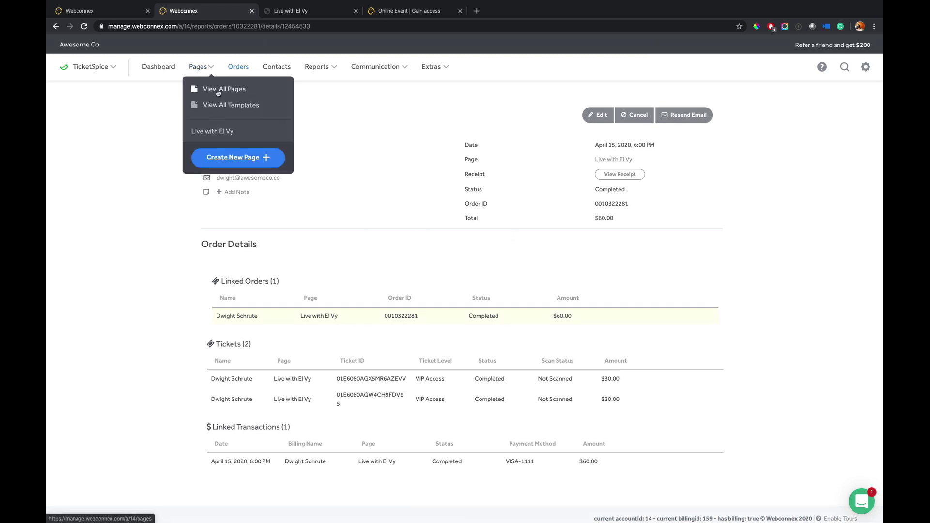
{"action": "left_click", "coordinate": [218, 93]}
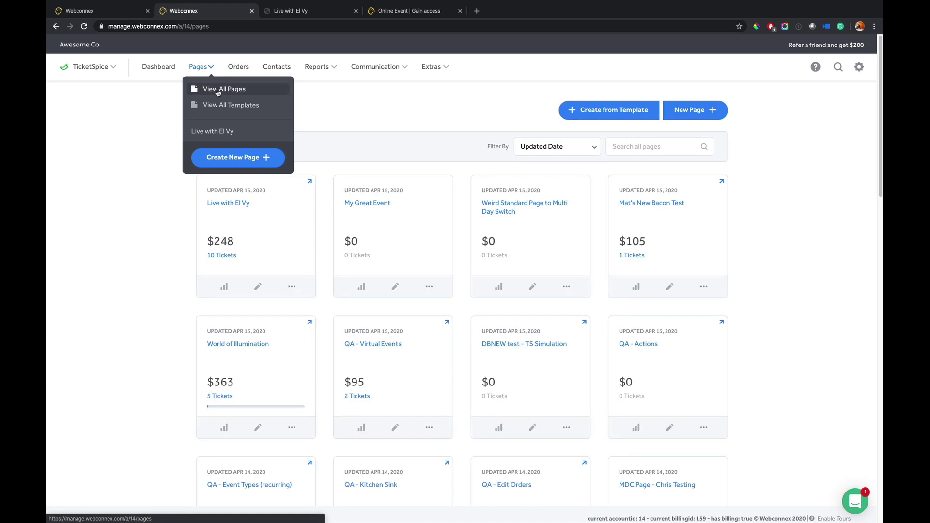